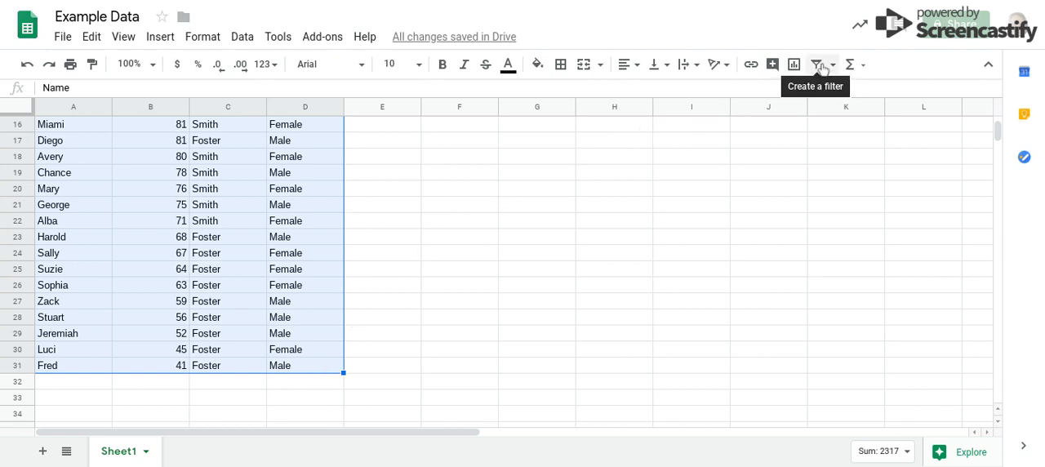
- Create a filter on the selected student data in columns A to D
left_click(820, 67)
left_click(405, 303)
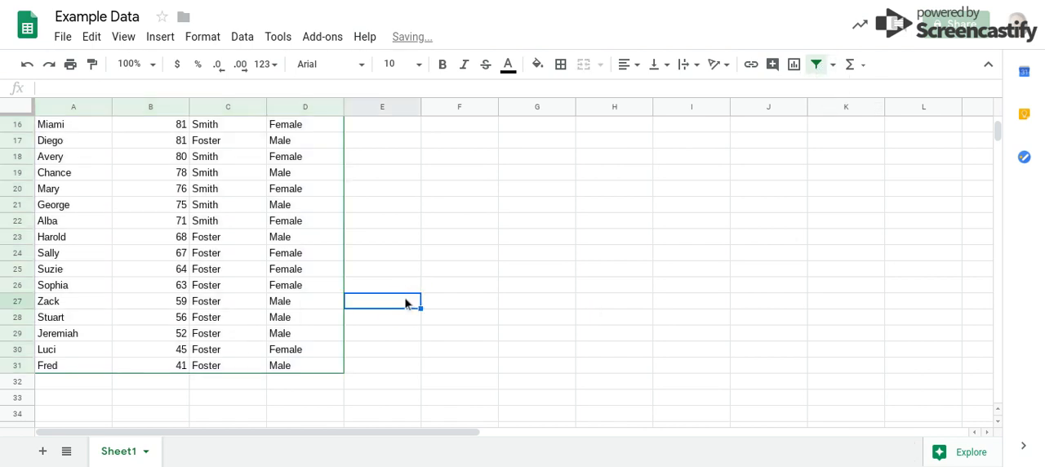
scroll(404, 301, "down", 1)
scroll(405, 301, "up", 5)
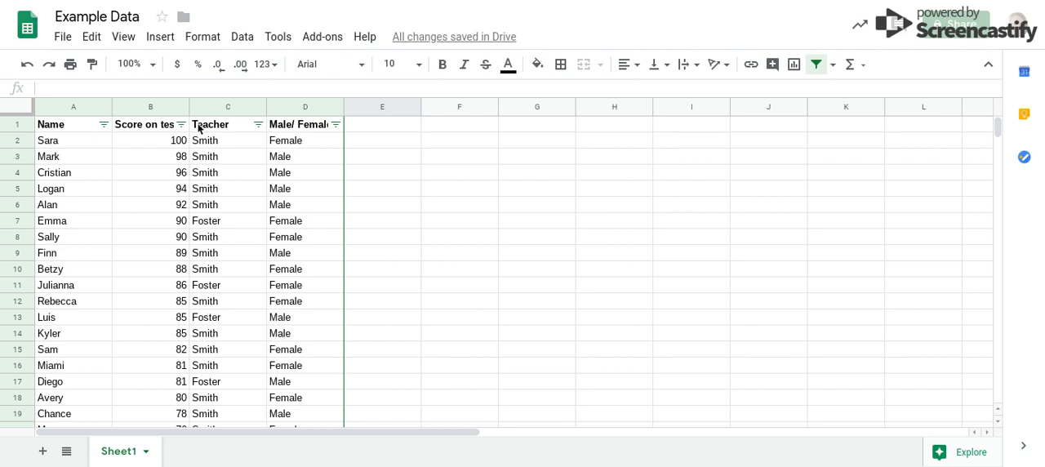
- Filter the Male/ Female column to show only the Female rows
left_click(335, 124)
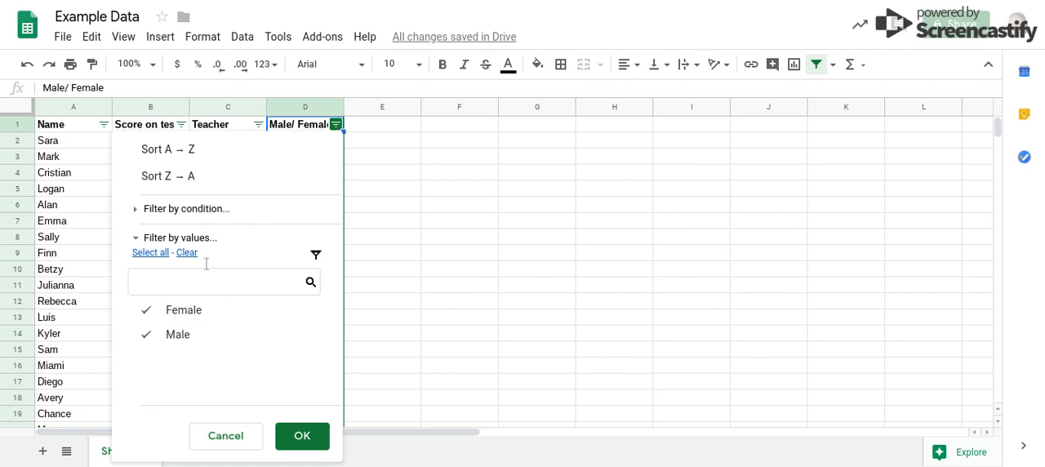
left_click(188, 333)
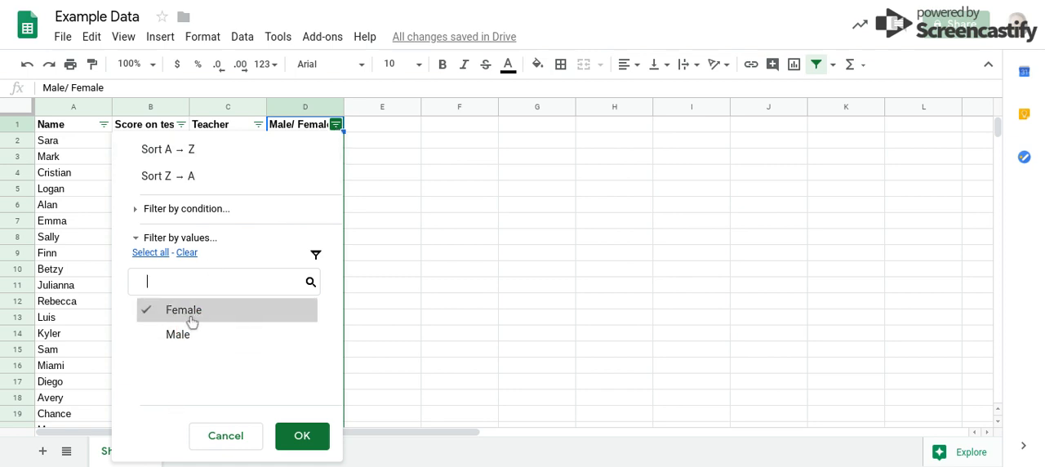
left_click(293, 432)
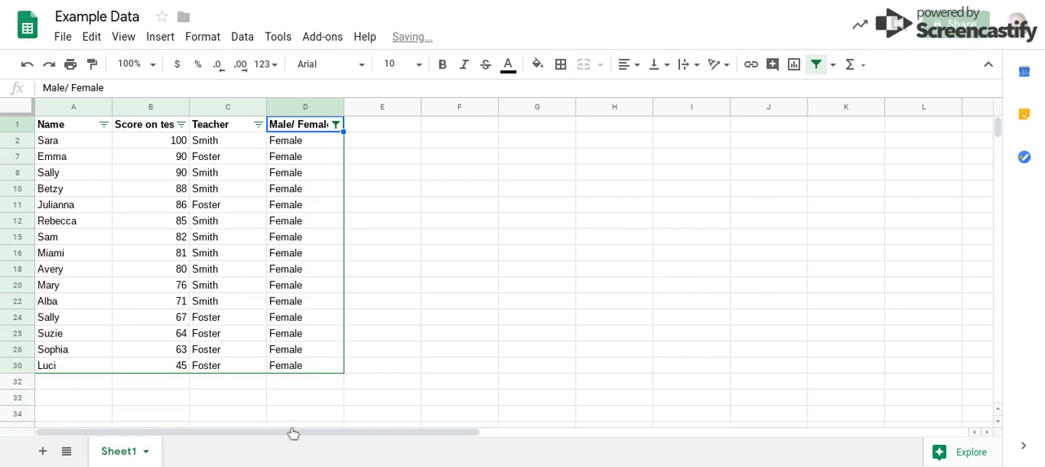
- Restore both Female and Male values in the Male/ Female column filter
left_click(335, 127)
left_click(188, 335)
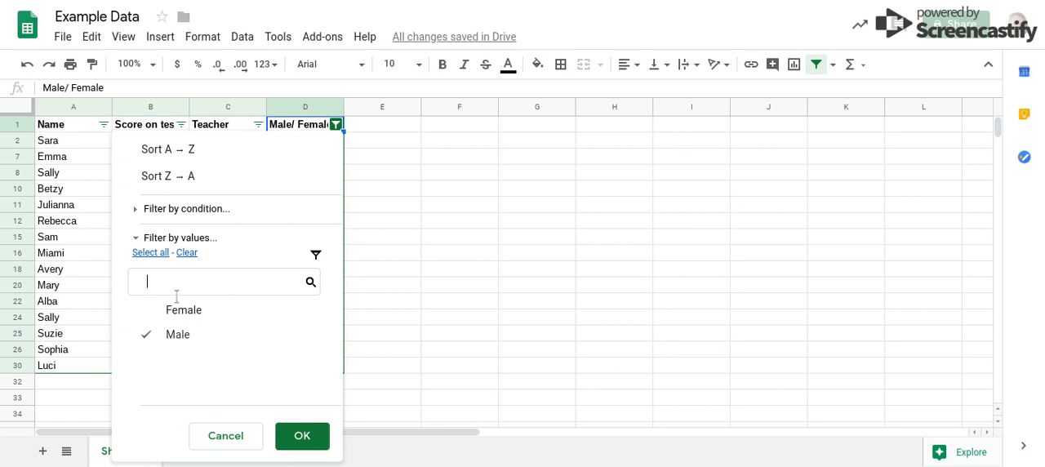
left_click(194, 320)
left_click(315, 437)
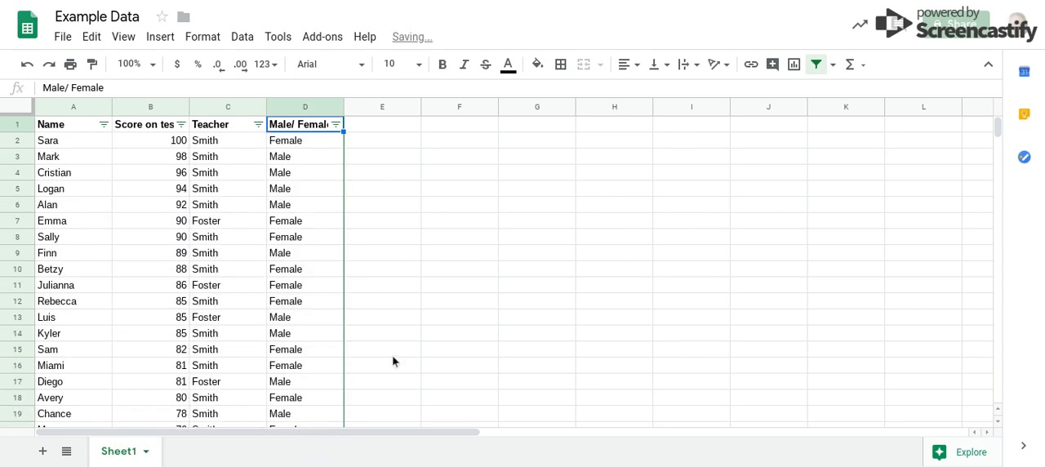
- Sort the data by the Score on test column from A to Z and look through the rows
left_click(181, 124)
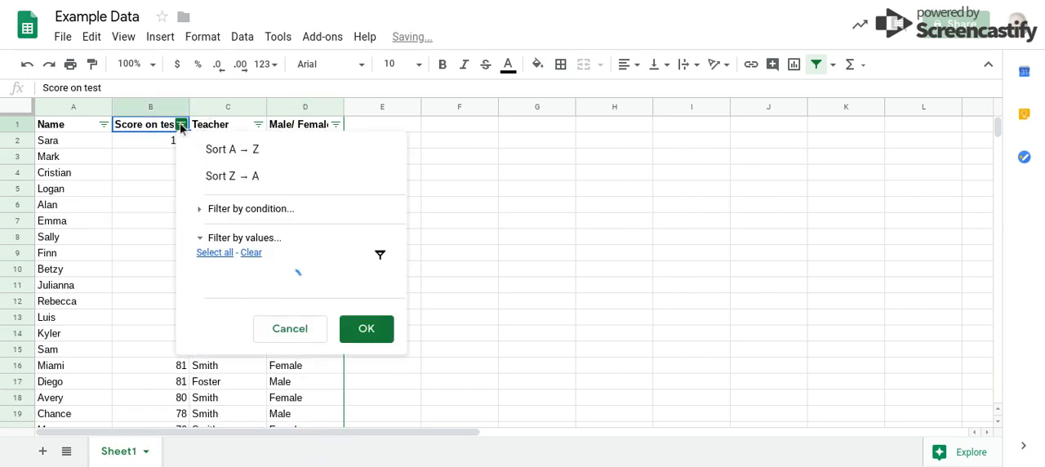
left_click(219, 155)
scroll(219, 157, "down", 6)
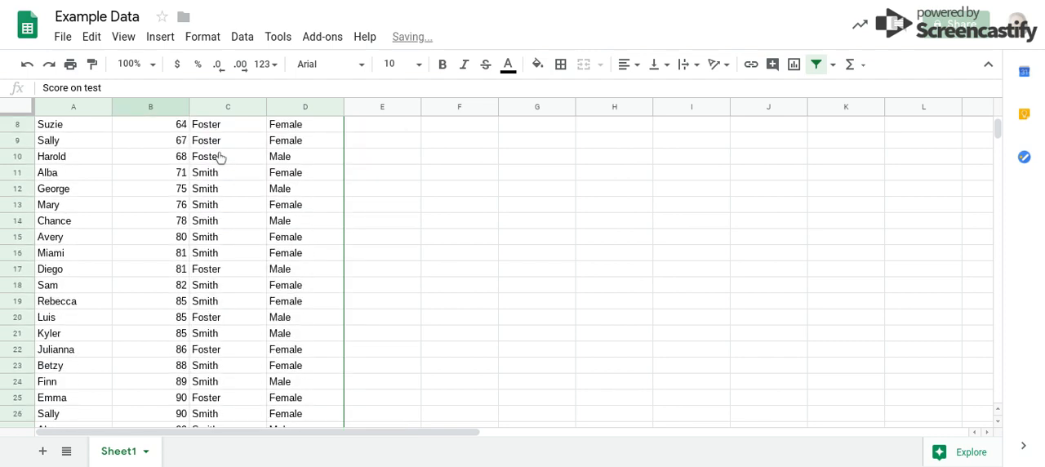
scroll(219, 156, "up", 2)
scroll(218, 156, "up", 4)
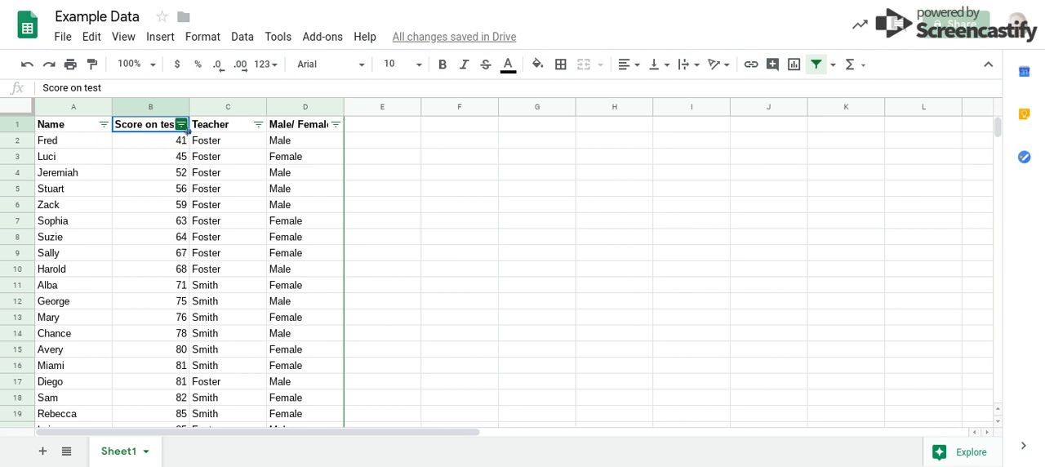
- Sort the data by the Score on test column from Z to A
left_click(183, 127)
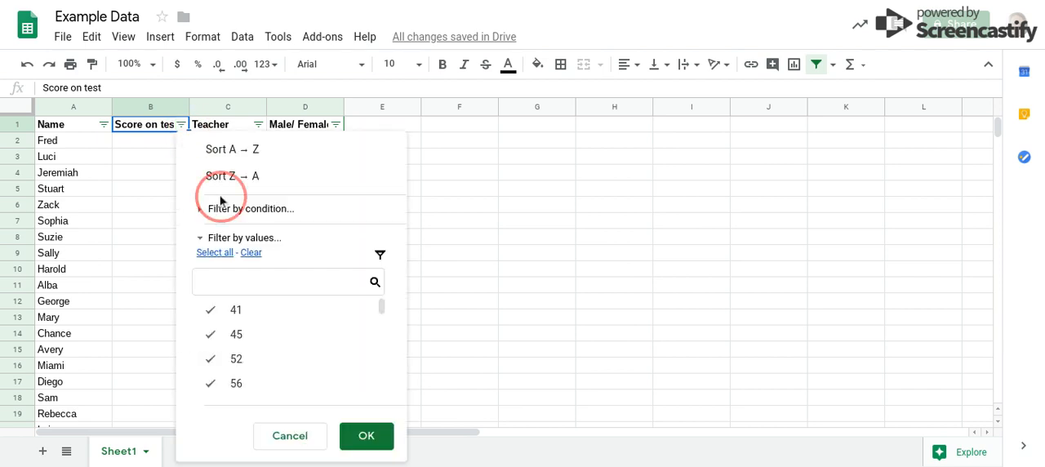
left_click(252, 182)
left_click(471, 173)
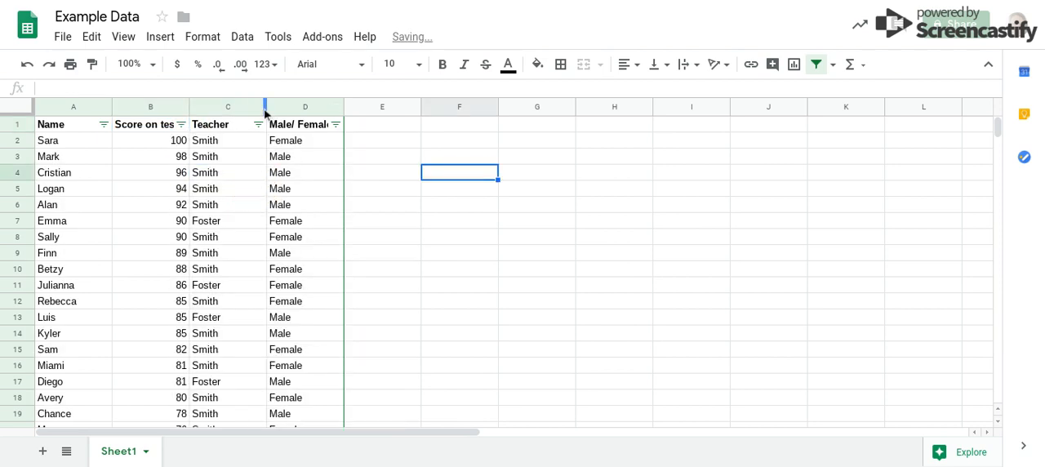
- Filter the Teacher column to show only the rows of the first listed teacher
left_click(258, 124)
left_click(103, 333)
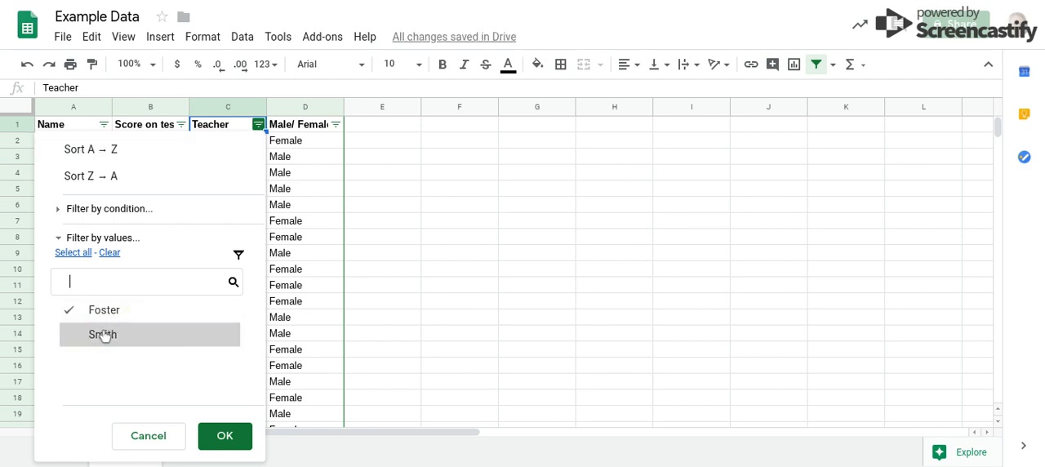
left_click(232, 438)
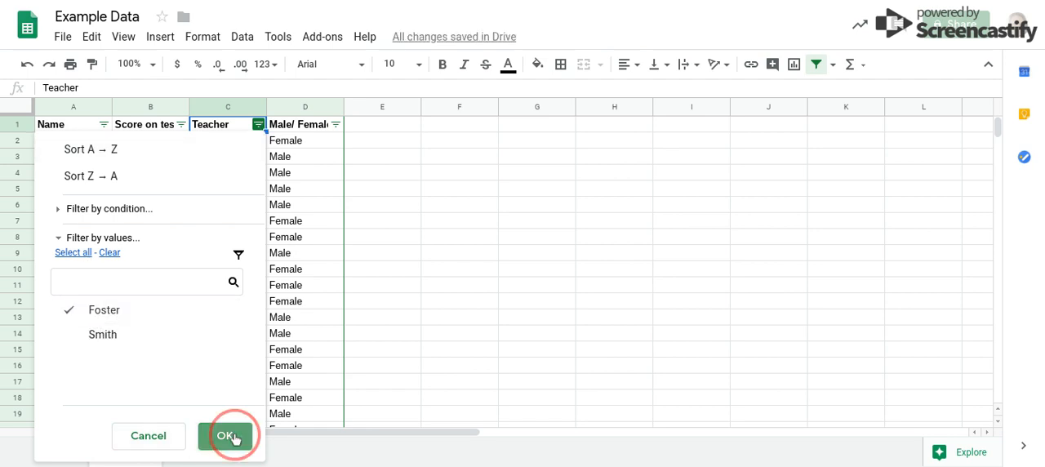
left_click(469, 367)
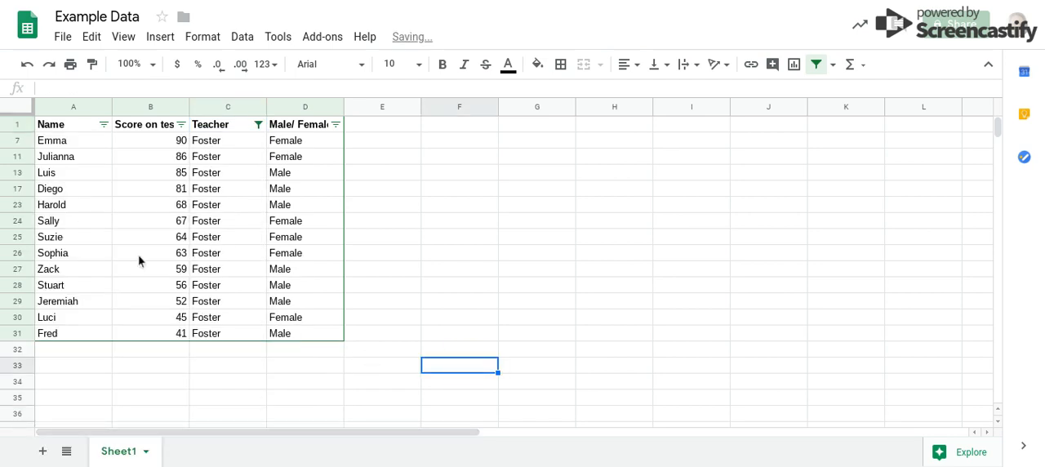
- Sort the filtered rows by the Name column from A to Z
left_click(103, 124)
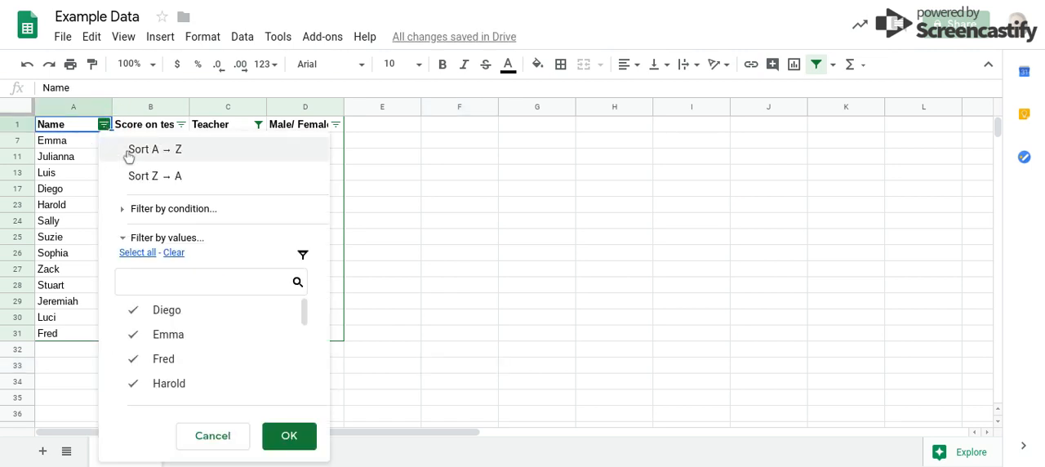
left_click(133, 157)
left_click(490, 273)
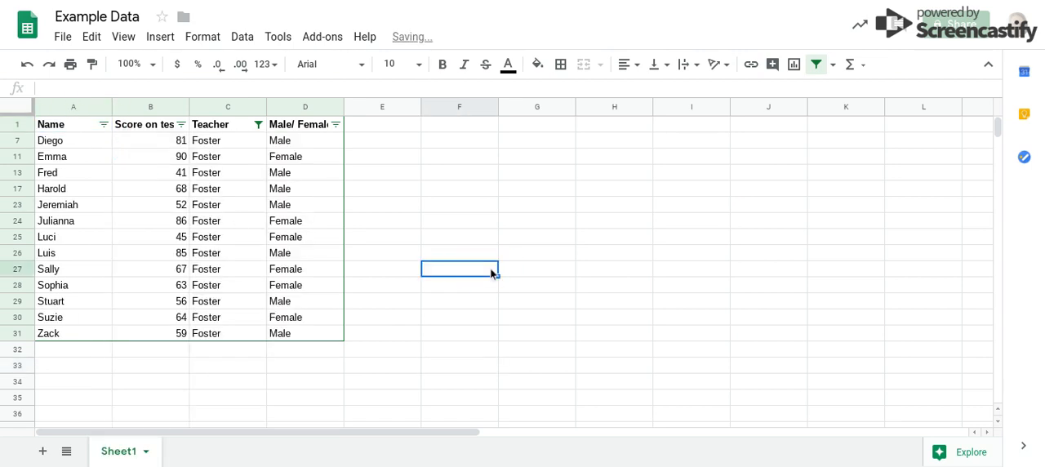
- Include the second teacher again in the Teacher column filter and look through the full list
left_click(258, 124)
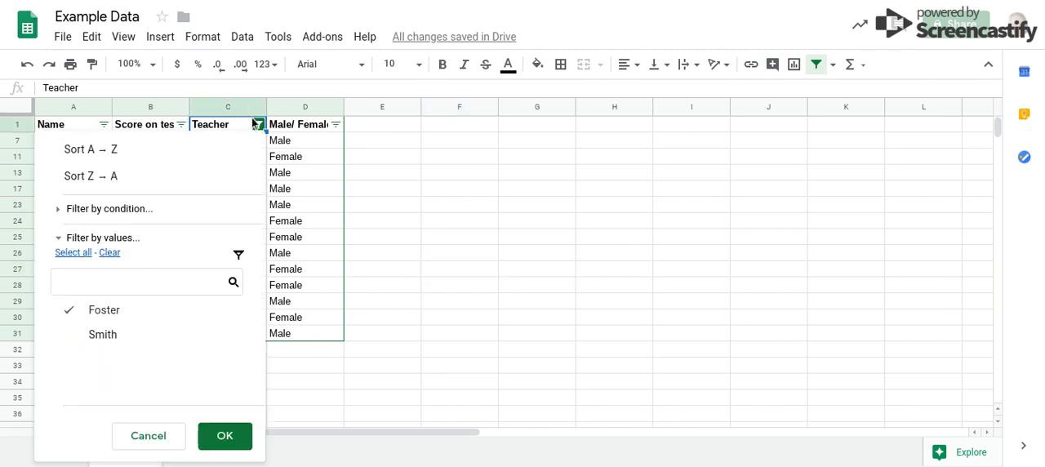
left_click(98, 340)
left_click(242, 437)
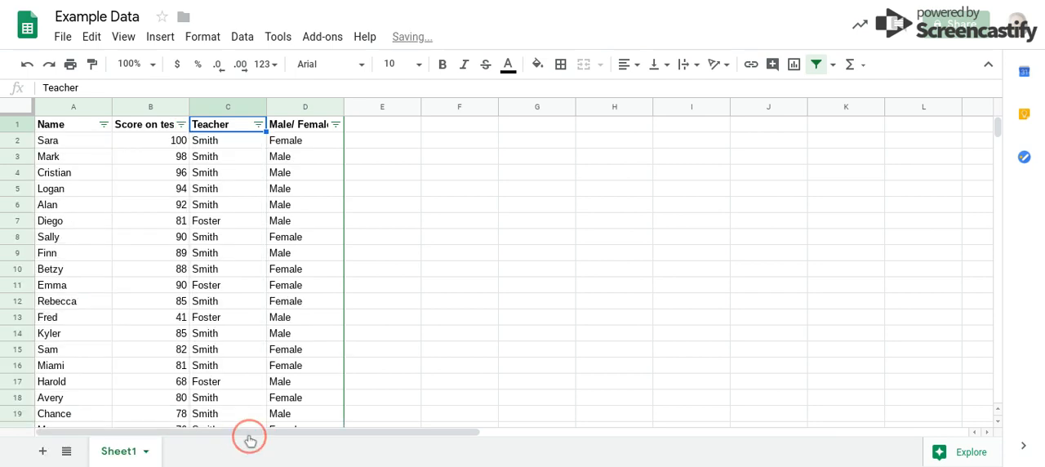
left_click(533, 167)
scroll(534, 166, "down", 4)
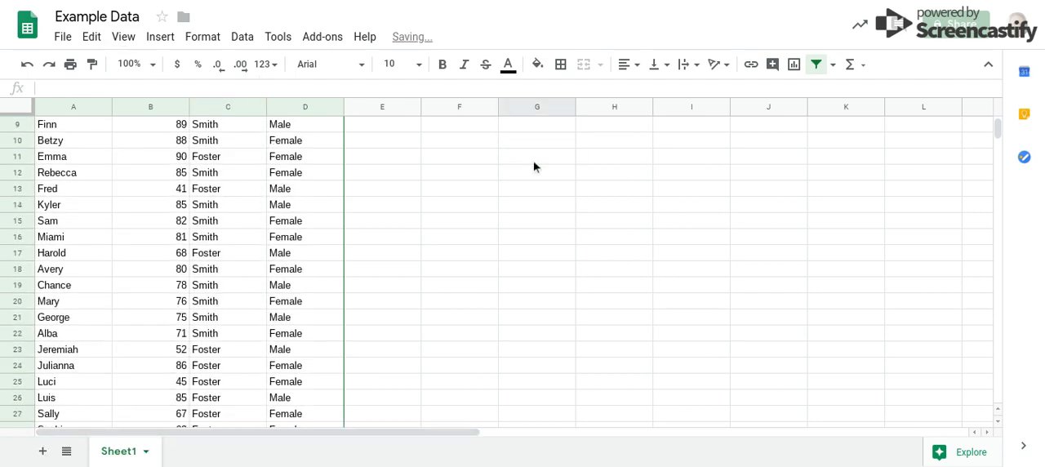
scroll(534, 167, "down", 1)
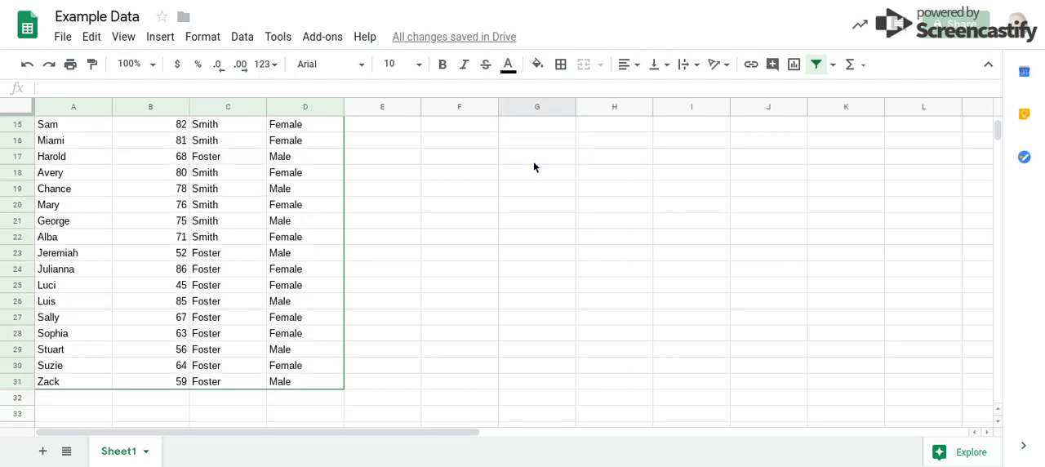
scroll(533, 166, "up", 3)
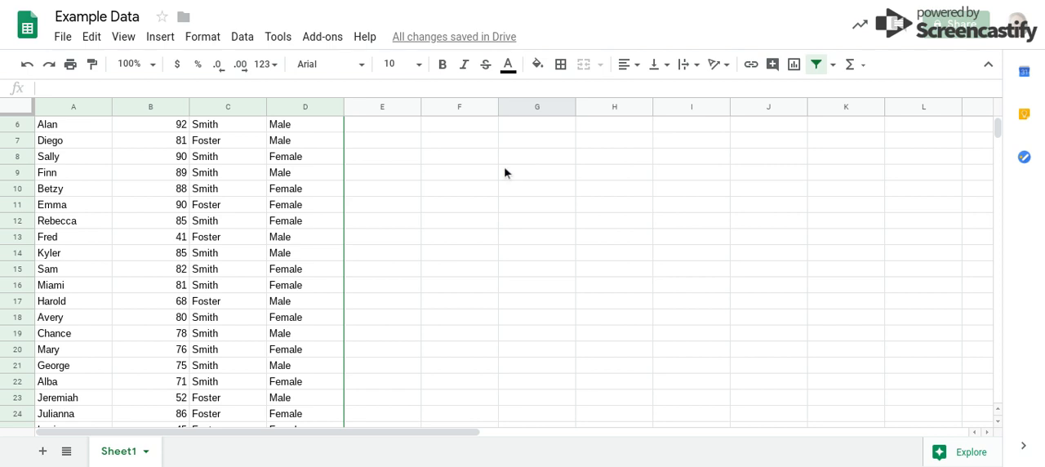
scroll(399, 223, "down", 1)
scroll(400, 224, "up", 3)
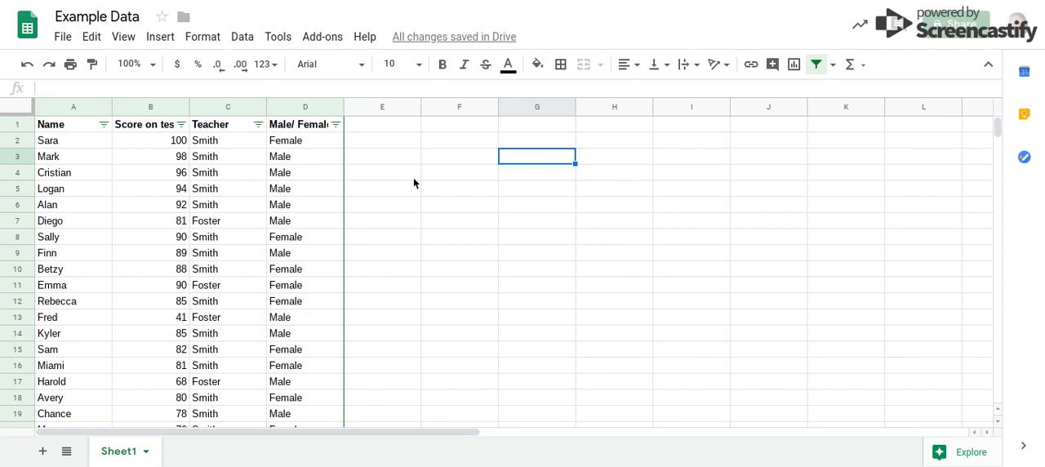
scroll(414, 181, "down", 6)
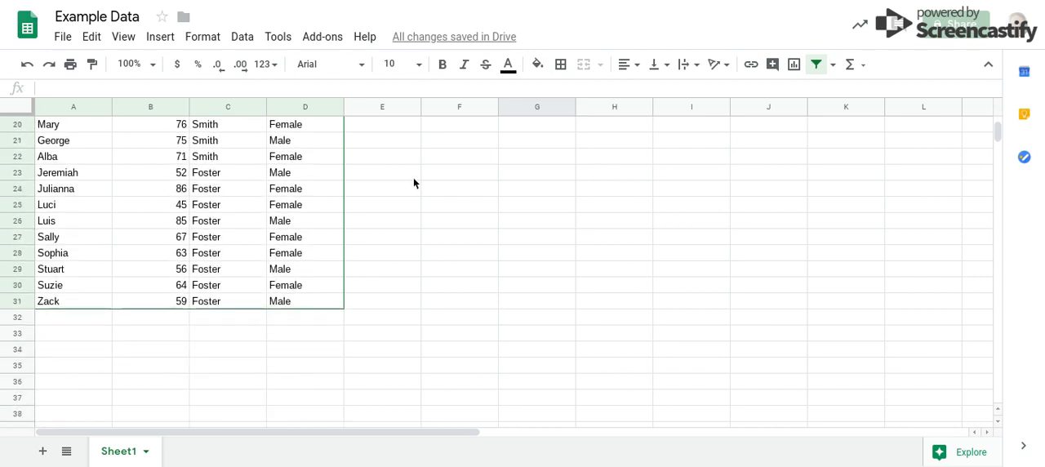
left_click(179, 331)
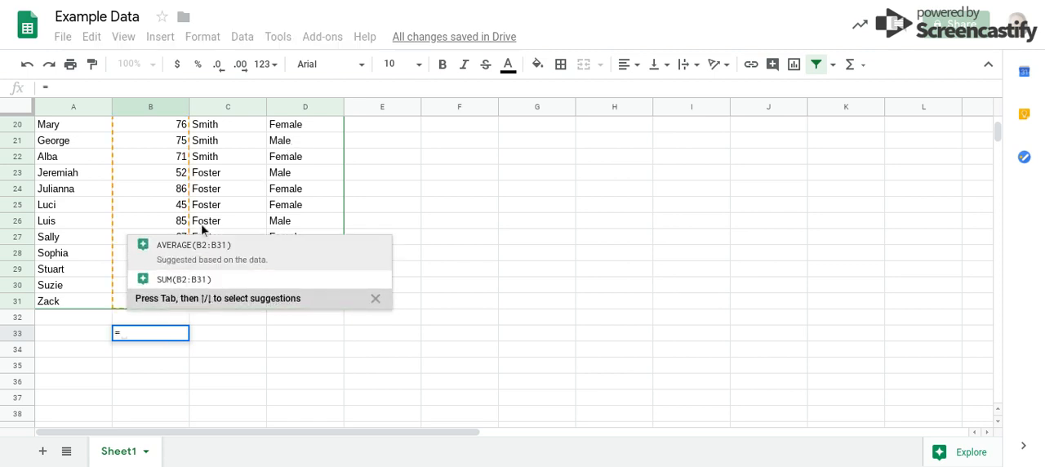
left_click(160, 333)
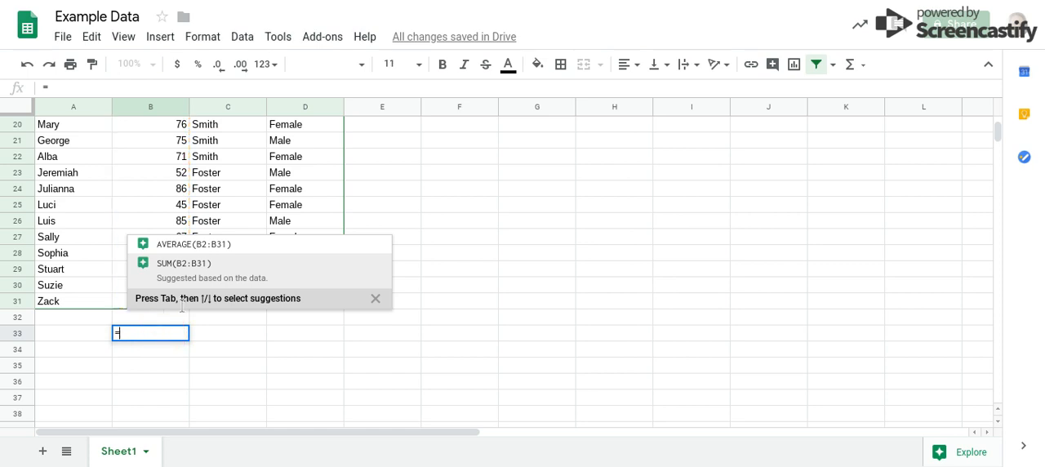
key("BackSpace")
type("=")
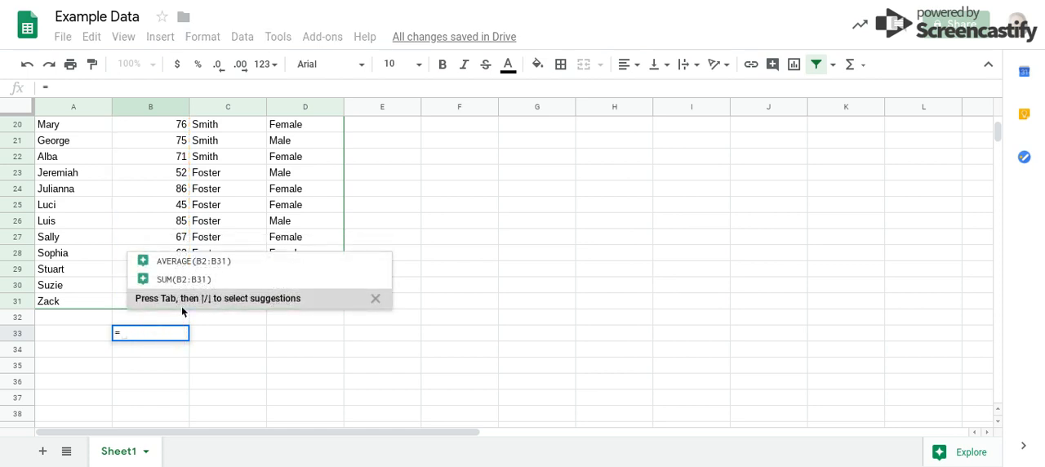
key("BackSpace")
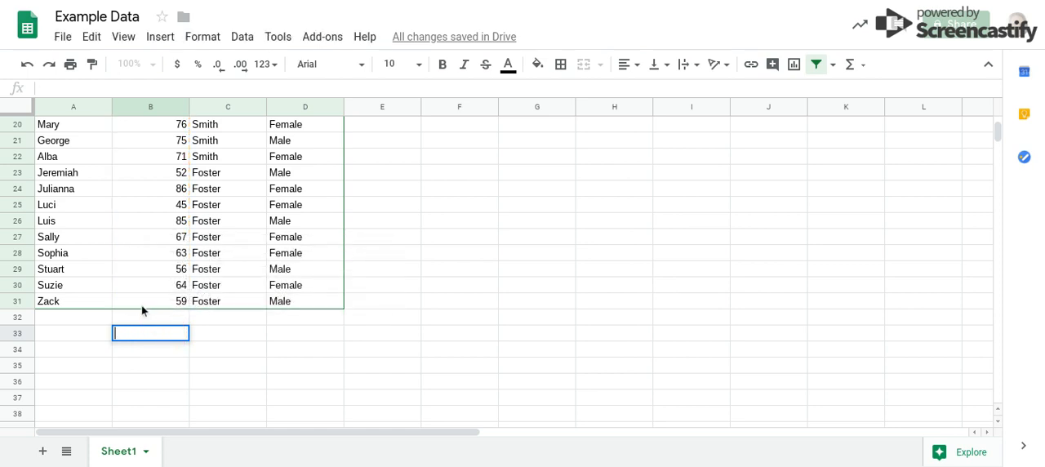
- Enter the label "Mean" in cell A33 below the data
left_click(100, 339)
type("Mean")
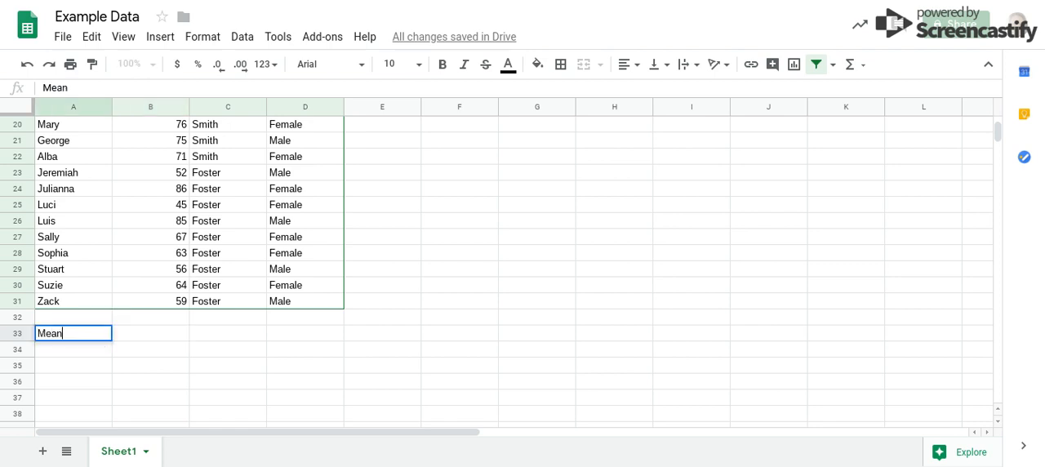
key("Tab")
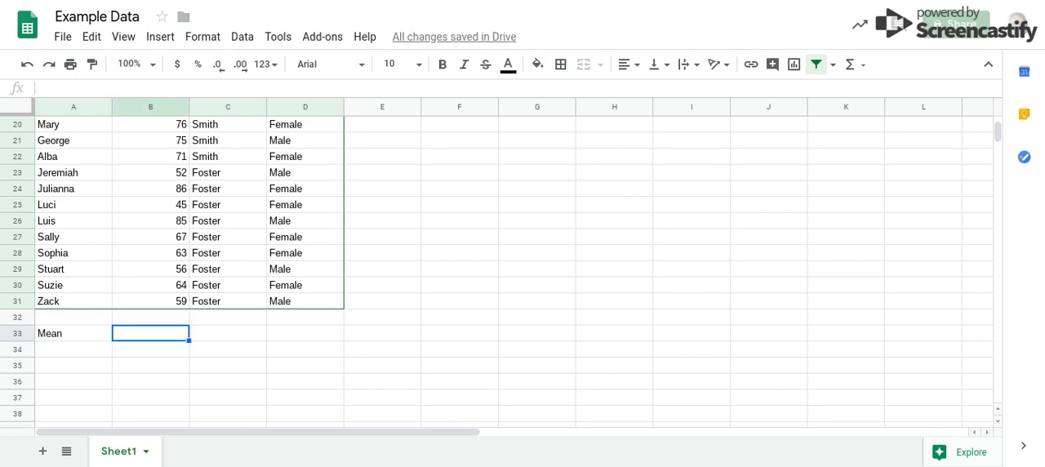
- Calculate the average of the test scores in B2:B31 in cell B33 with the AVERAGE function
type("=average")
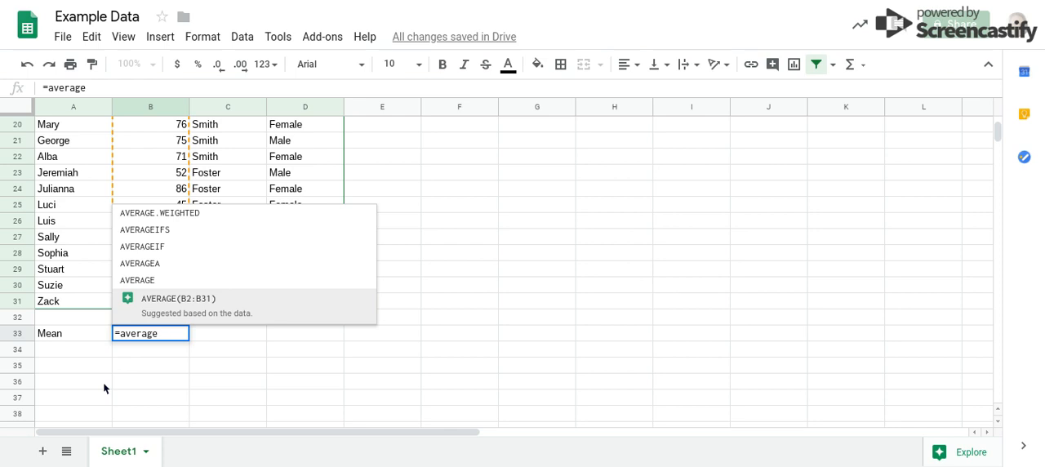
type("(")
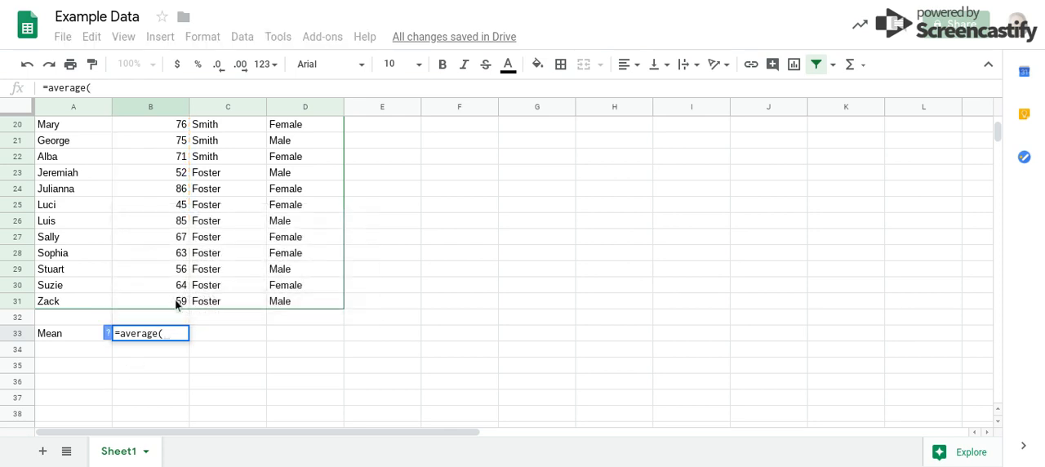
left_click_drag(177, 304, 175, 141)
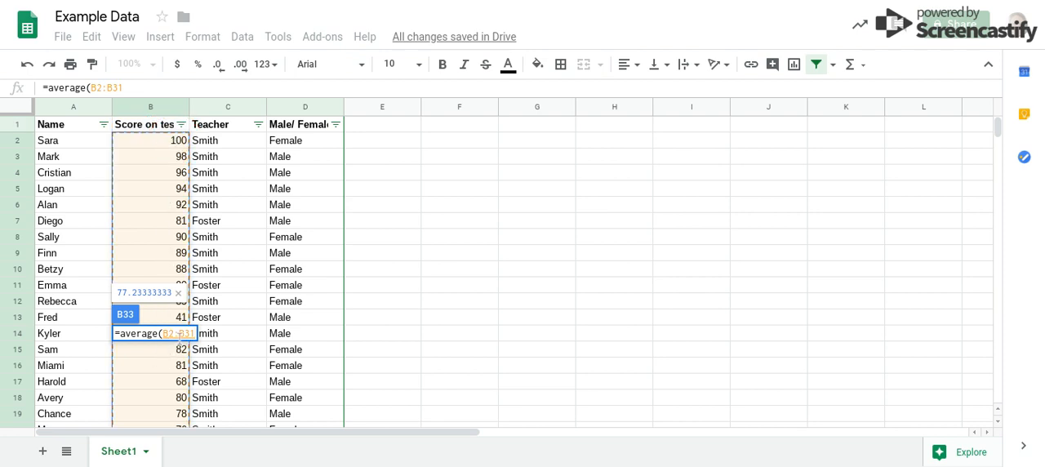
key("Return")
- Enter the label "Median" in cell A34 below the mean
scroll(171, 273, "down", 2)
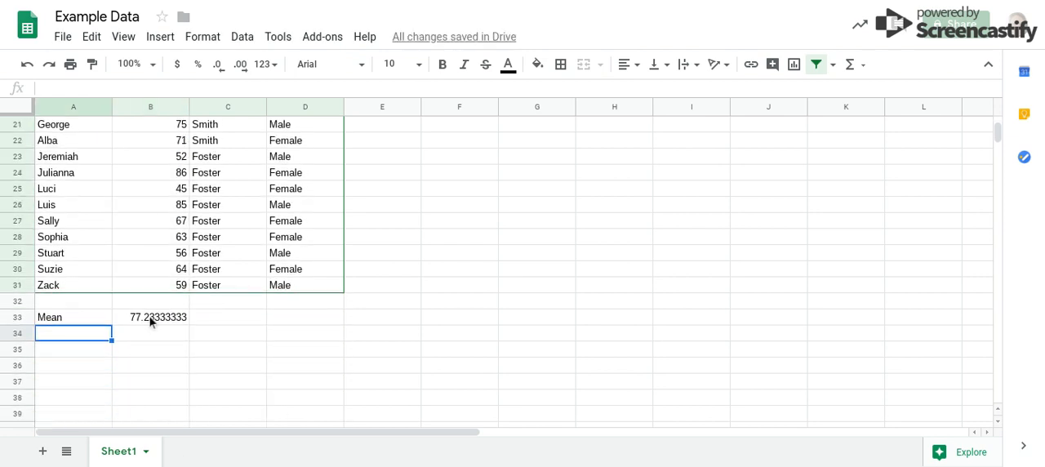
double_click(103, 334)
type("Med")
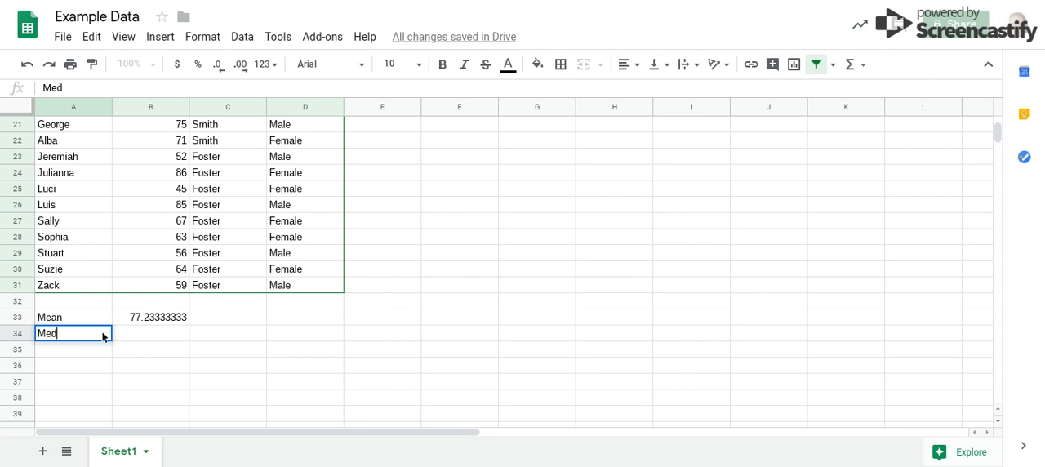
type("ian")
key("Tab")
- Calculate the median of the test scores in B2:B32 in cell B34 with the MEDIAN function
type("=")
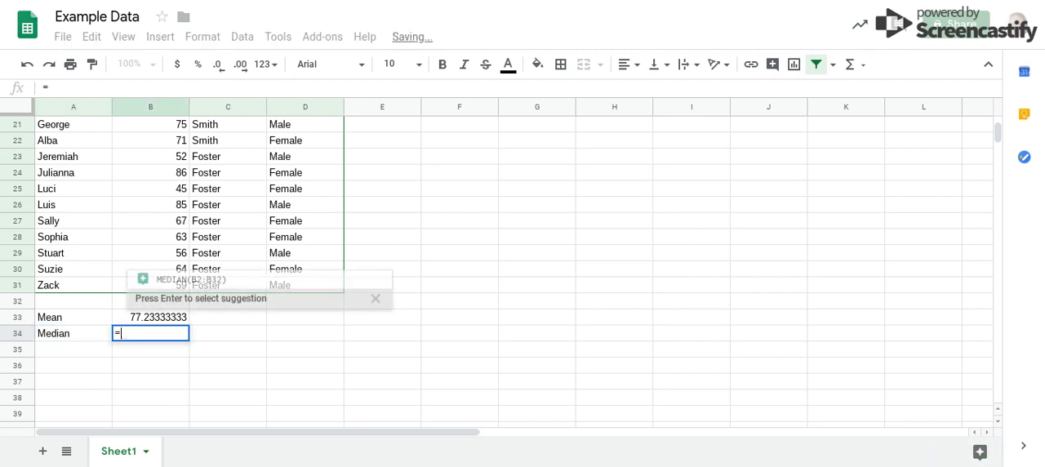
type("me")
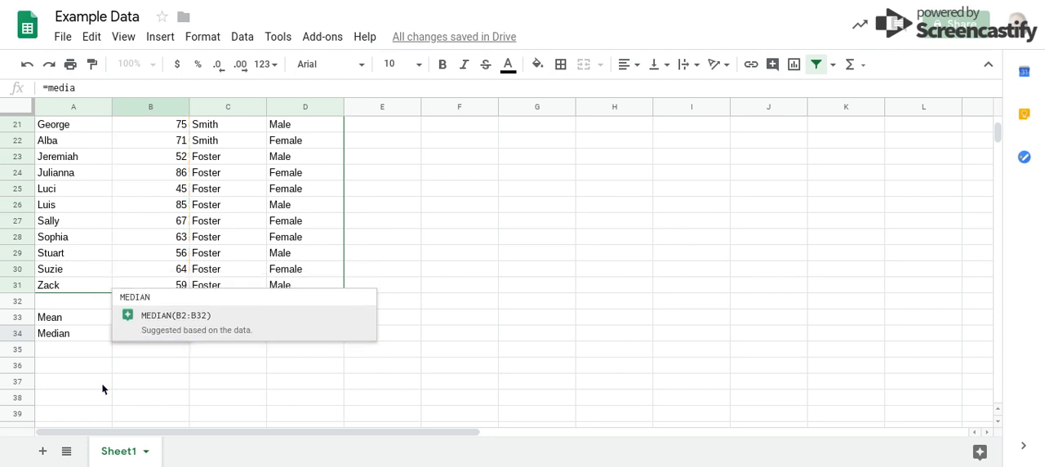
type("dia")
key("Tab")
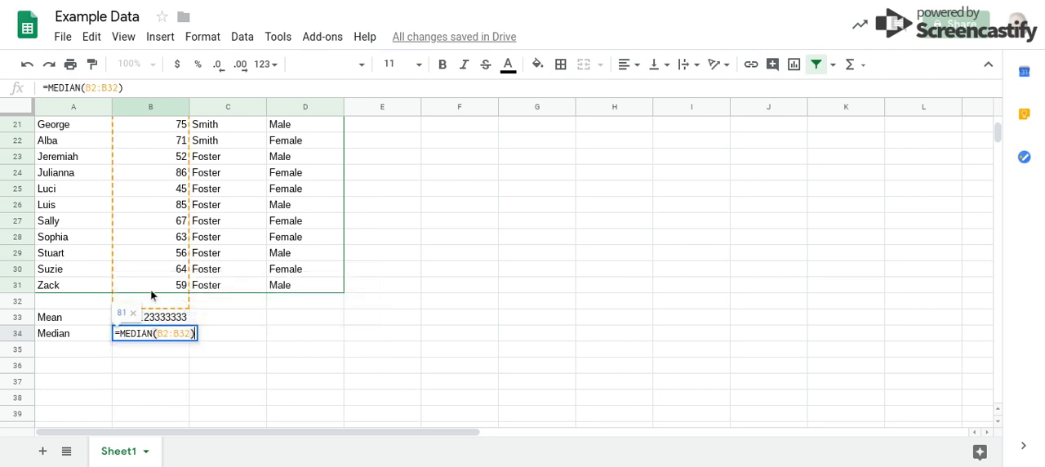
left_click(153, 284)
key("ctrl+shift+Up")
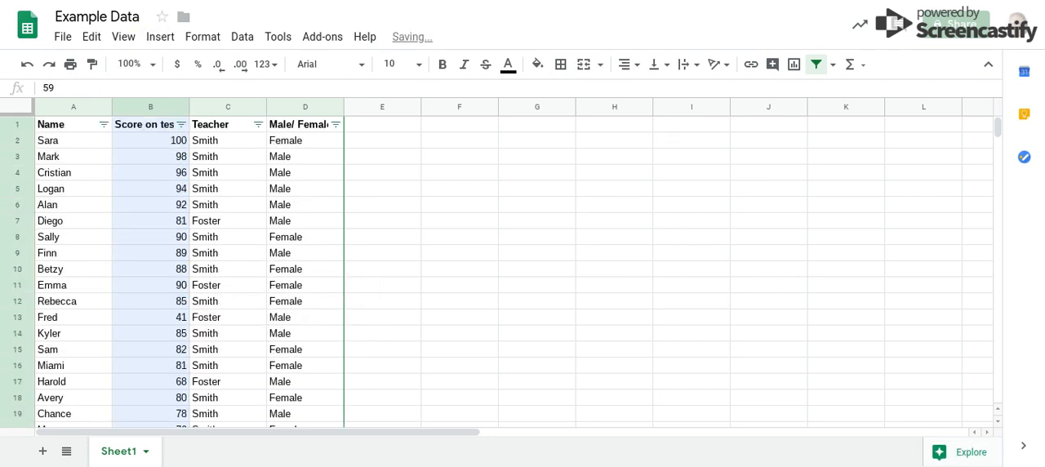
left_click_drag(154, 10, 158, 143)
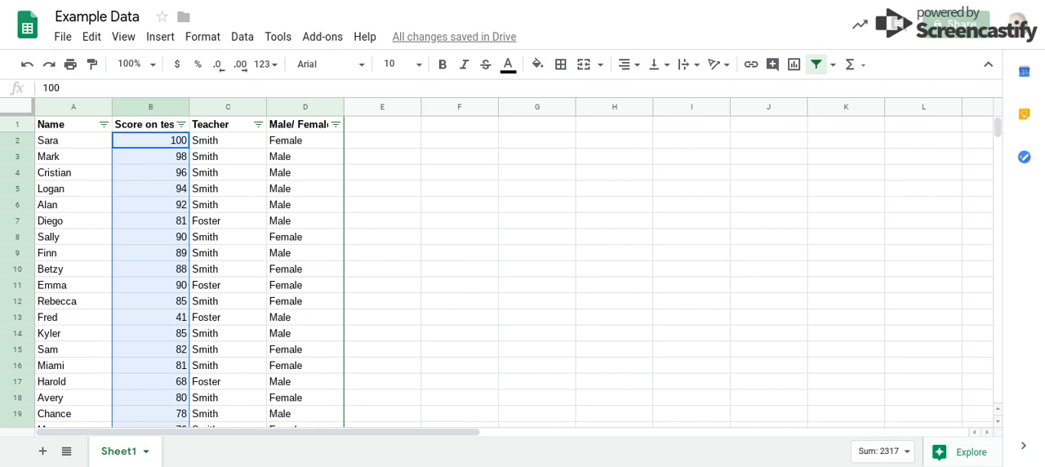
scroll(156, 142, "down", 5)
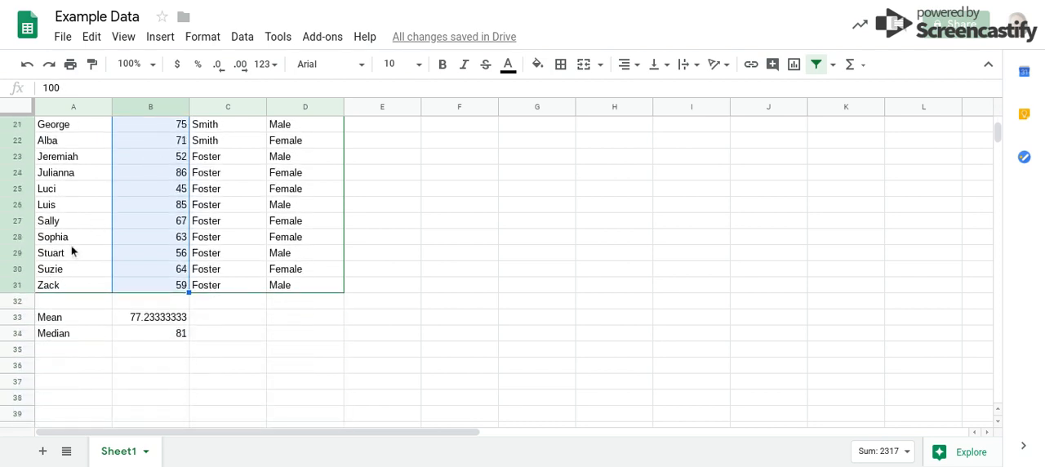
- Enter the label "Mode" in cell A35 and calculate the mode of B2:B32 in B35 with the MODE function
left_click(67, 349)
type("Mode")
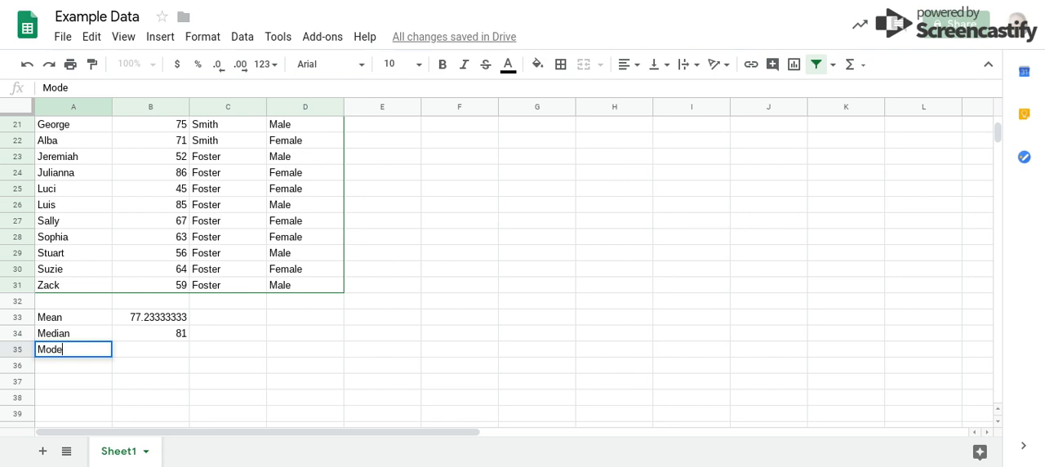
key("Tab")
type("=mode")
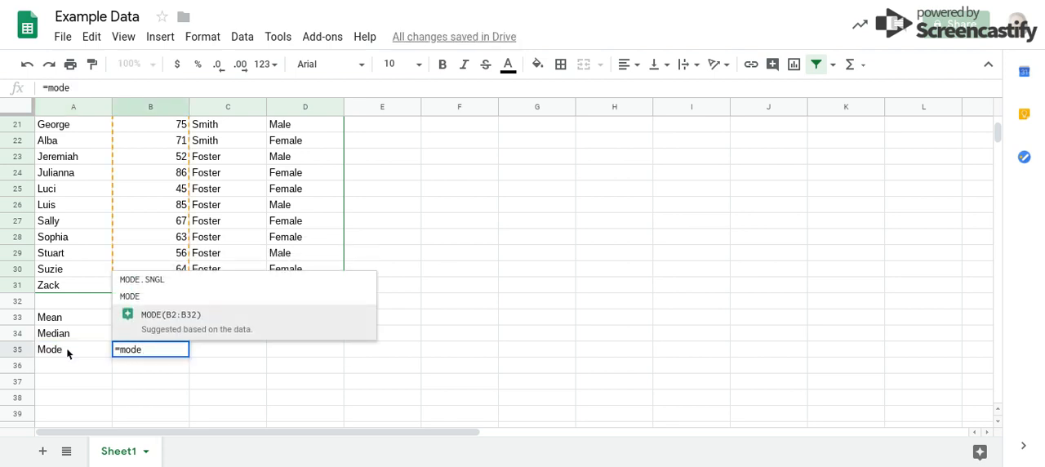
key("Tab")
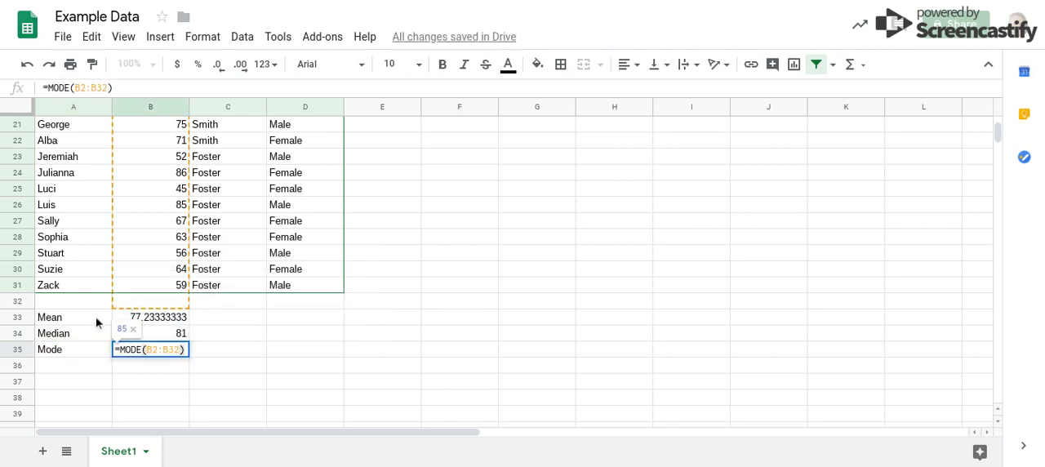
left_click_drag(168, 292, 166, 140)
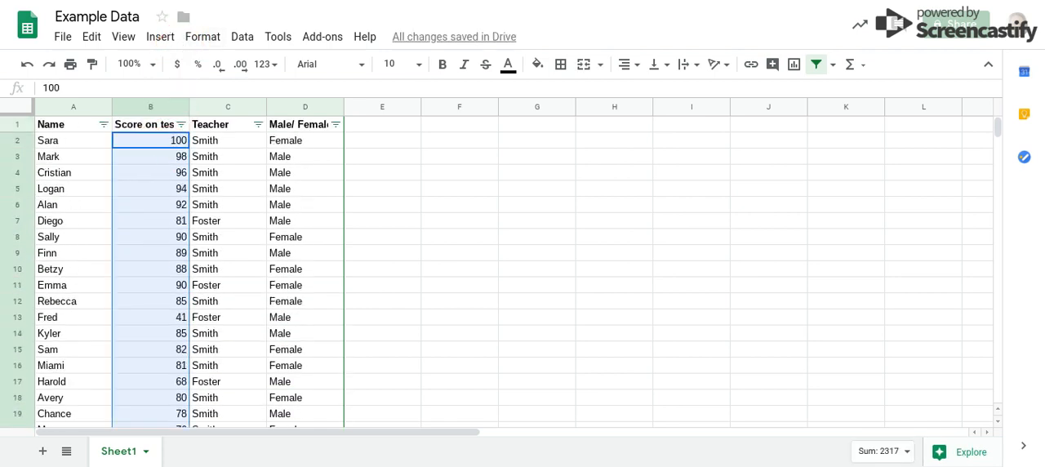
scroll(166, 141, "down", 8)
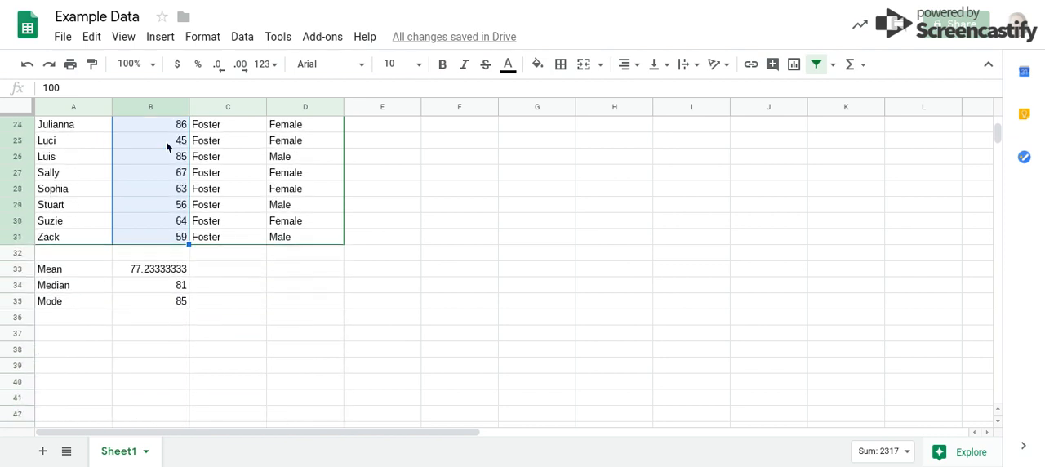
- Enter the label "Girls Max" in cell A36 below the mode
left_click(75, 321)
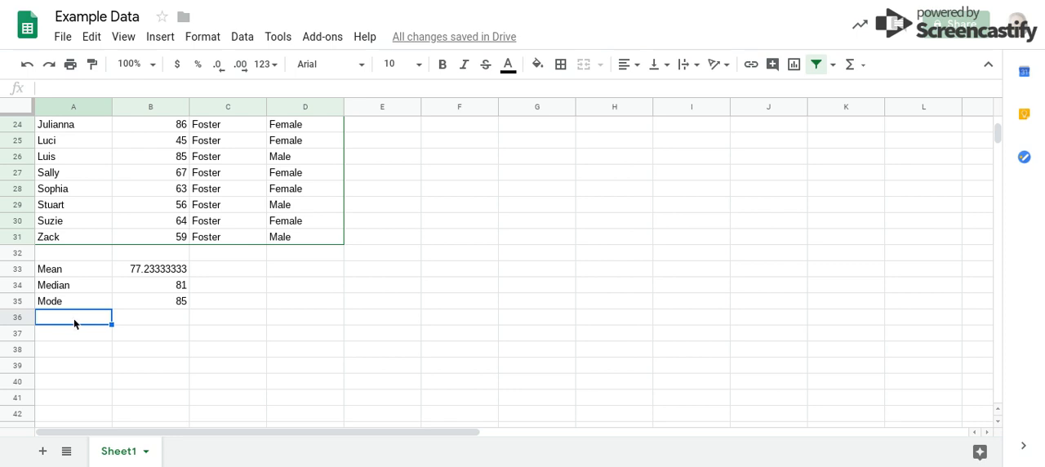
type("Ga")
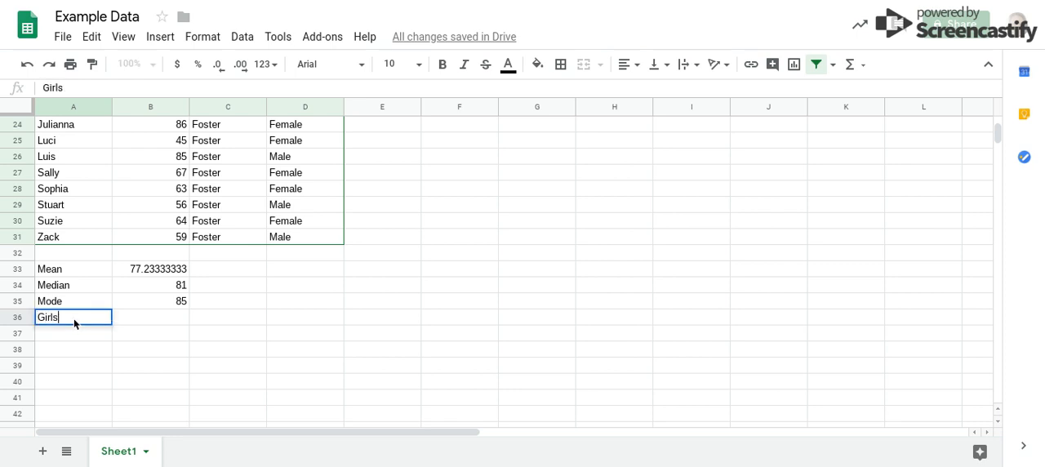
type("irls Max")
key("Return")
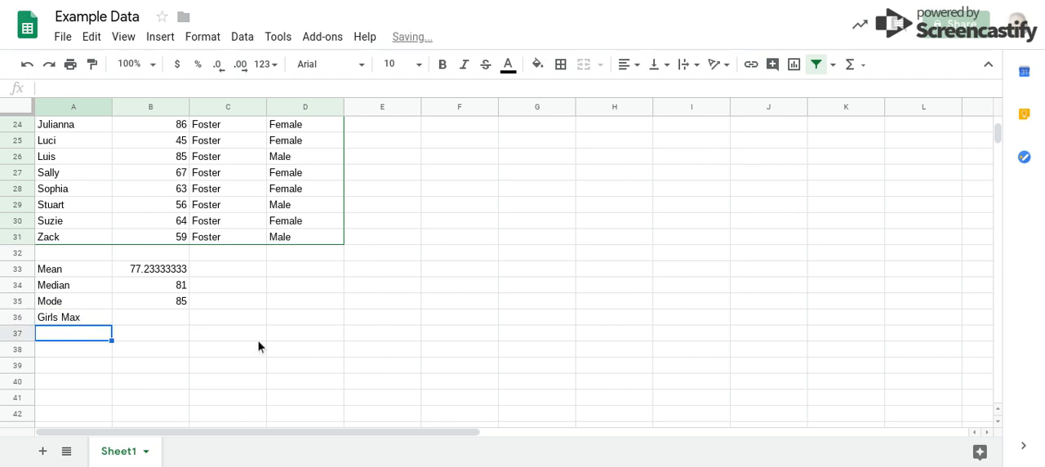
- Filter the Male/Female column to show only the Female rows
scroll(269, 335, "down", 2)
scroll(269, 334, "up", 6)
scroll(269, 335, "right", 2)
scroll(149, 252, "left", 2)
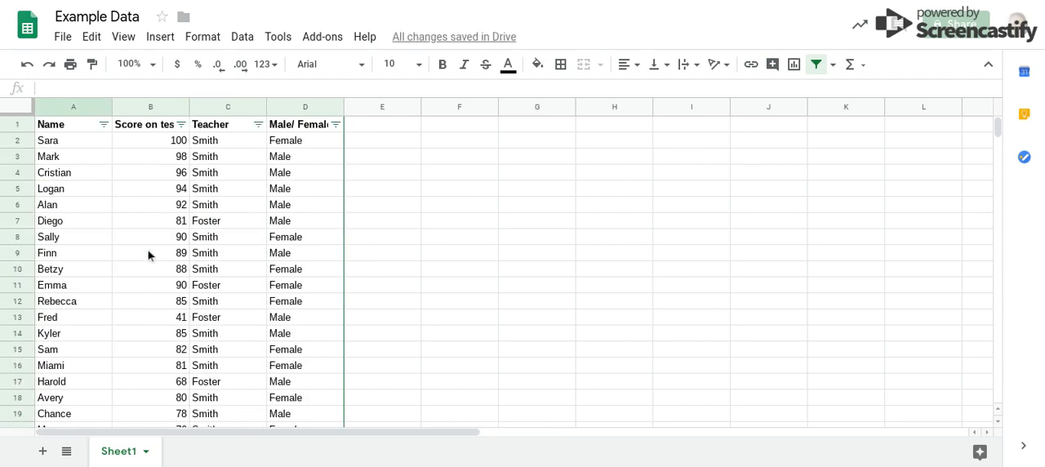
left_click(335, 125)
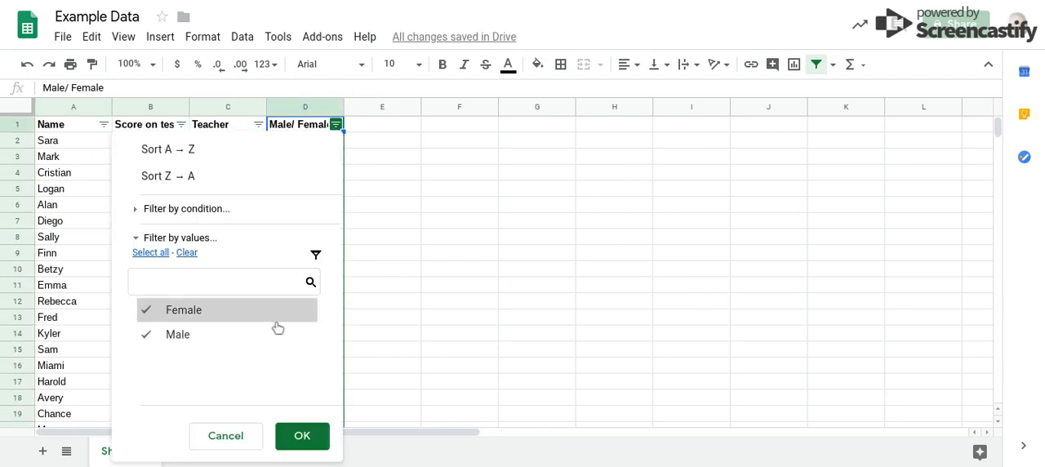
left_click(214, 337)
left_click(300, 436)
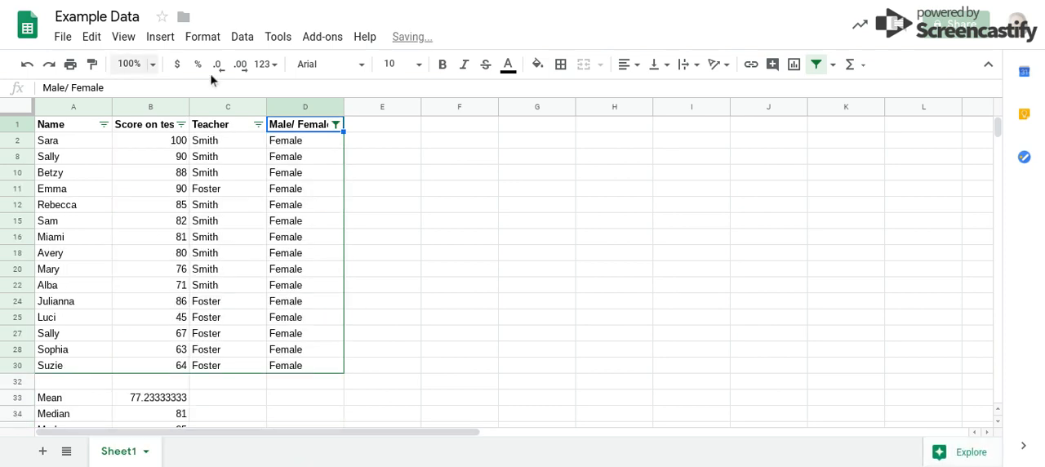
- Calculate the highest score of the filtered female rows in cell B36 with the MAX function
scroll(140, 298, "down", 1)
scroll(140, 302, "down", 1)
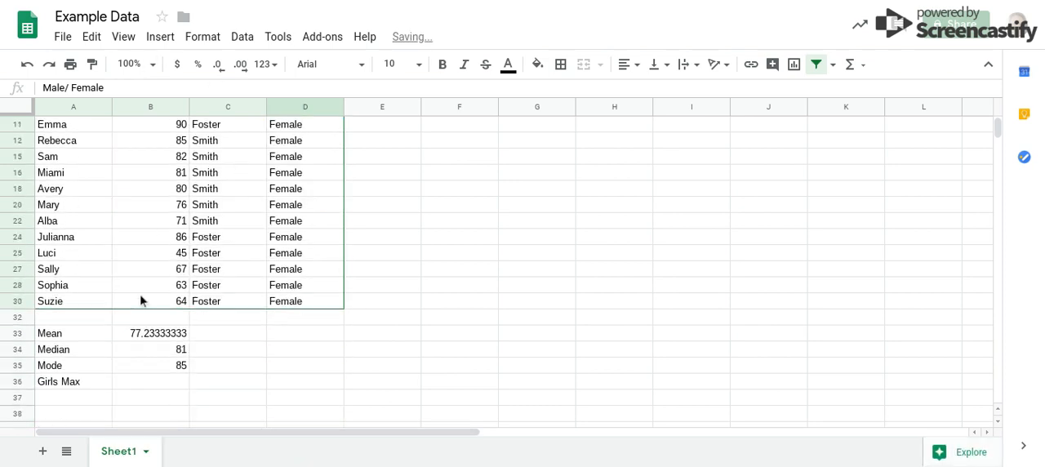
left_click(148, 383)
type("=max")
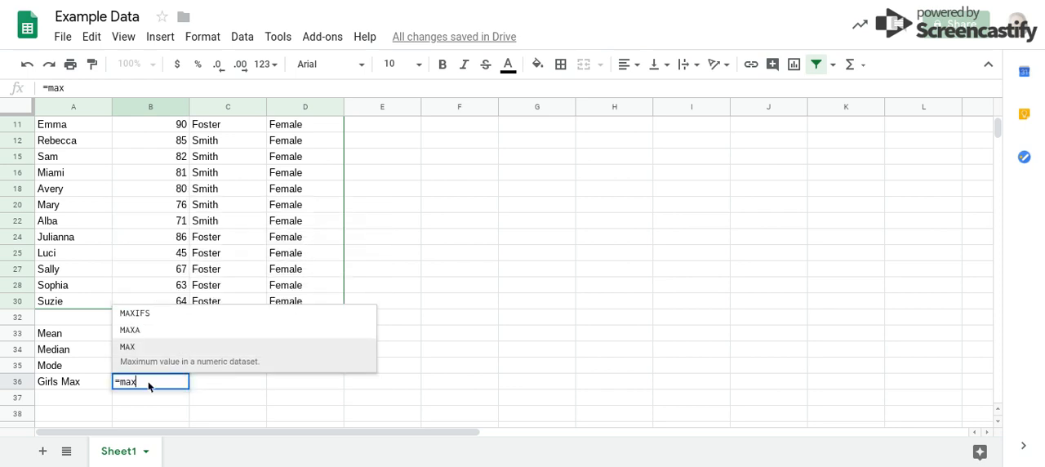
type("(")
left_click_drag(147, 301, 175, 140)
key("Return")
scroll(172, 269, "down", 3)
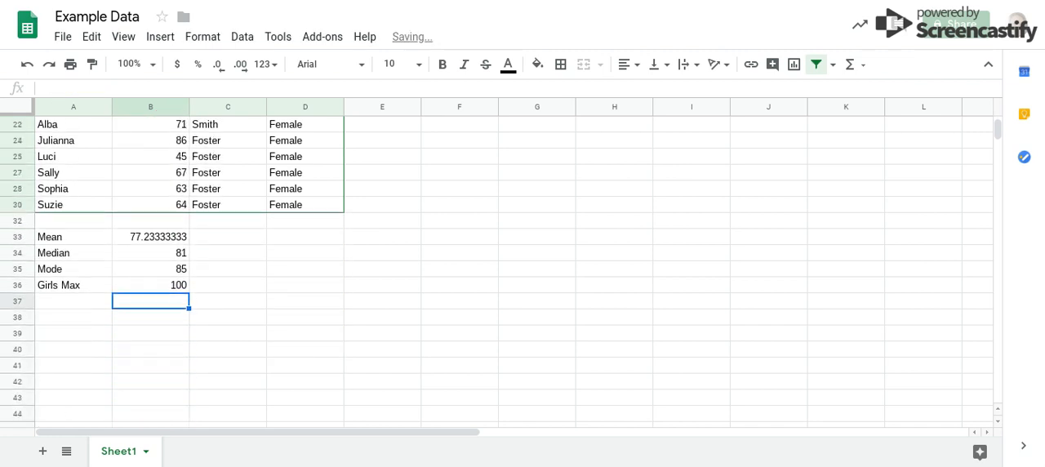
- Enter the label "Boys Min" in cell A37 below the girls' maximum
left_click(57, 301)
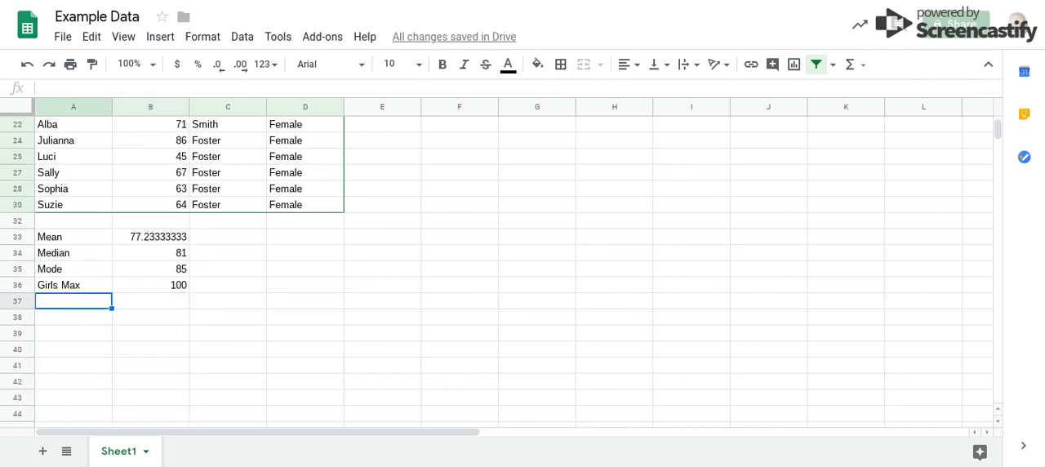
type("Box")
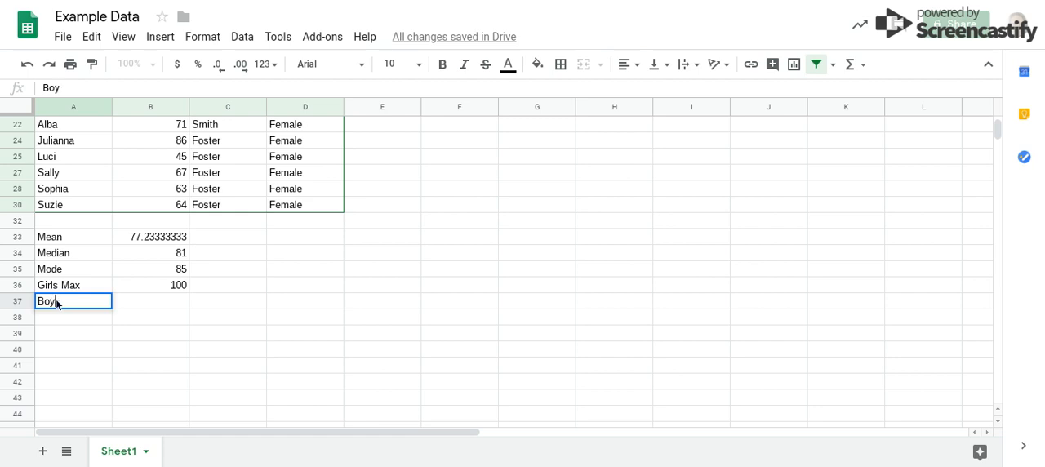
type("s Mim")
key("BackSpace")
type("n")
- Change the Male/Female column filter to show only the Male rows
scroll(216, 243, "up", 5)
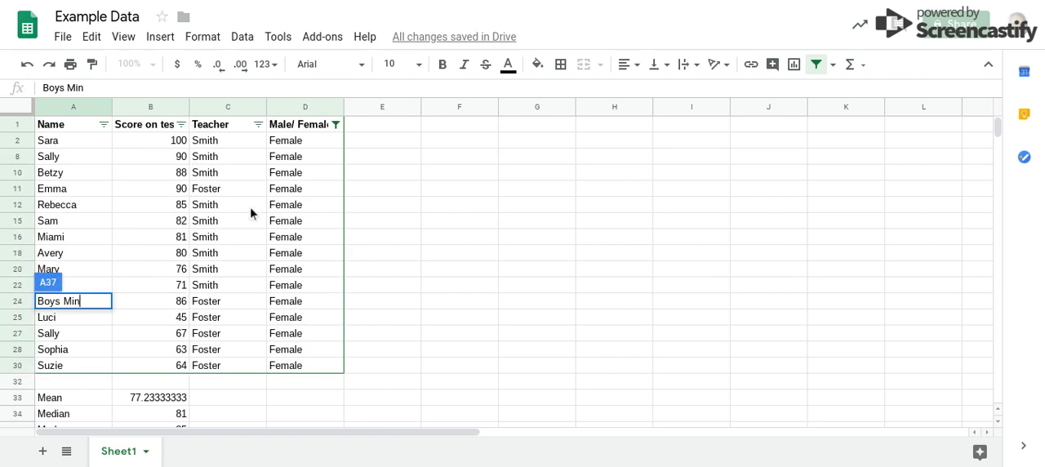
left_click(337, 126)
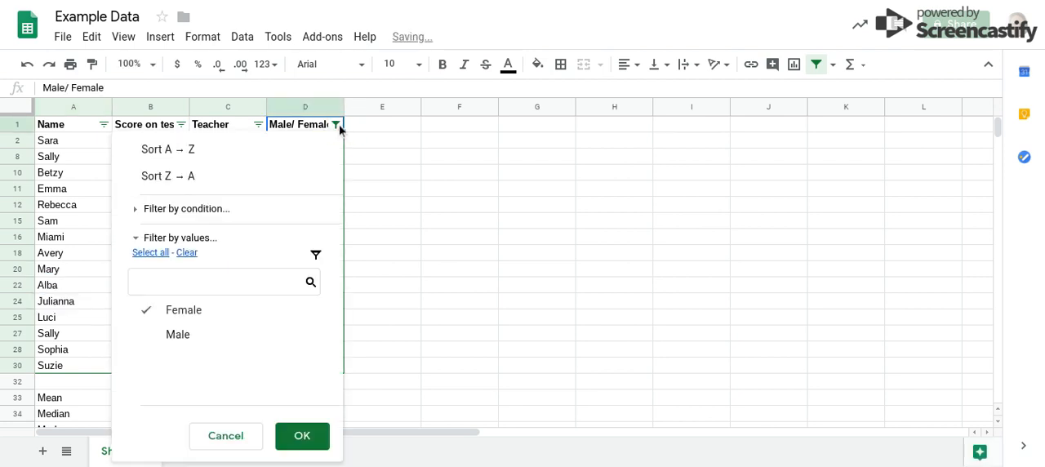
left_click(147, 336)
left_click(236, 315)
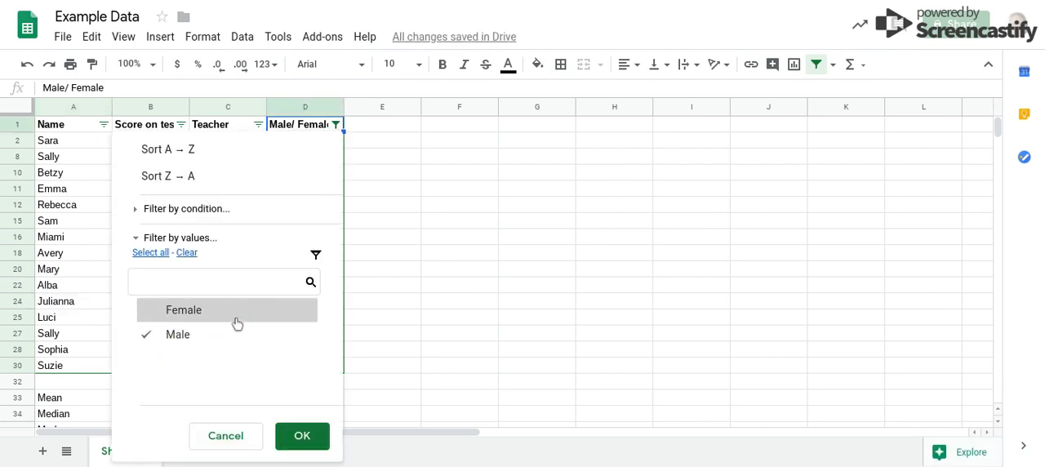
left_click(295, 434)
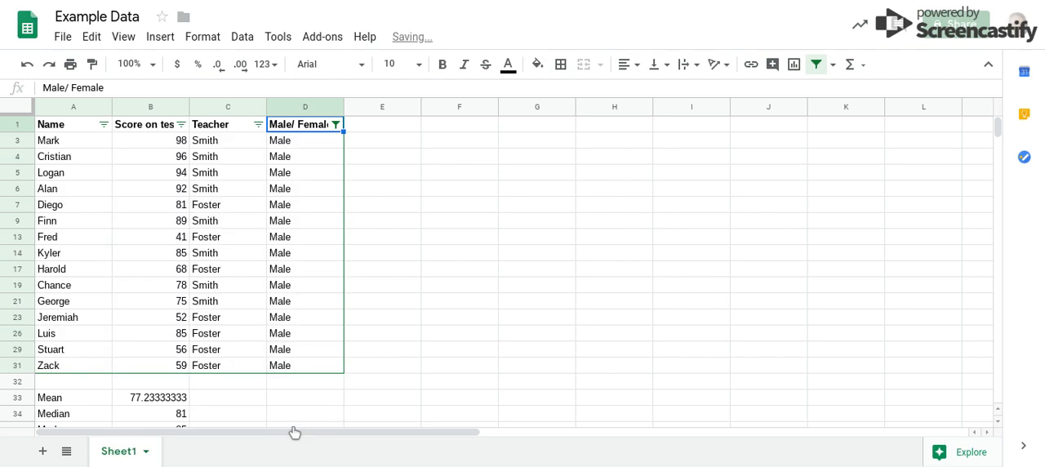
- Calculate the lowest score of the filtered male rows, B3:B31, in cell B37 with the MIN function
scroll(170, 313, "down", 1)
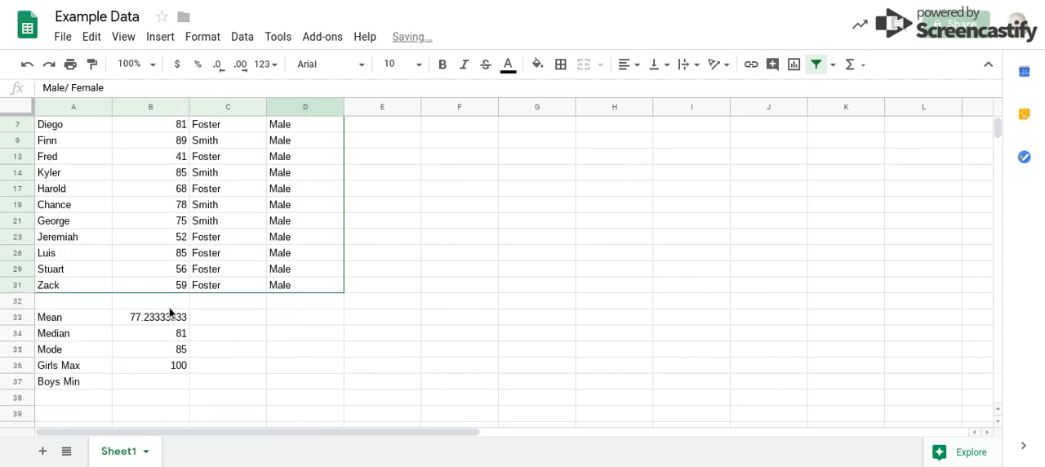
left_click(161, 381)
type("=min")
key("Tab")
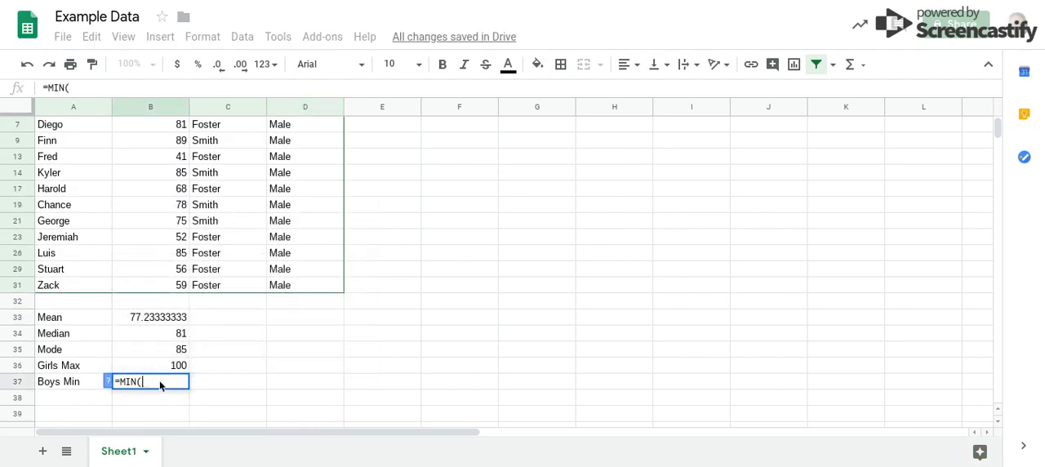
left_click_drag(154, 281, 158, 50)
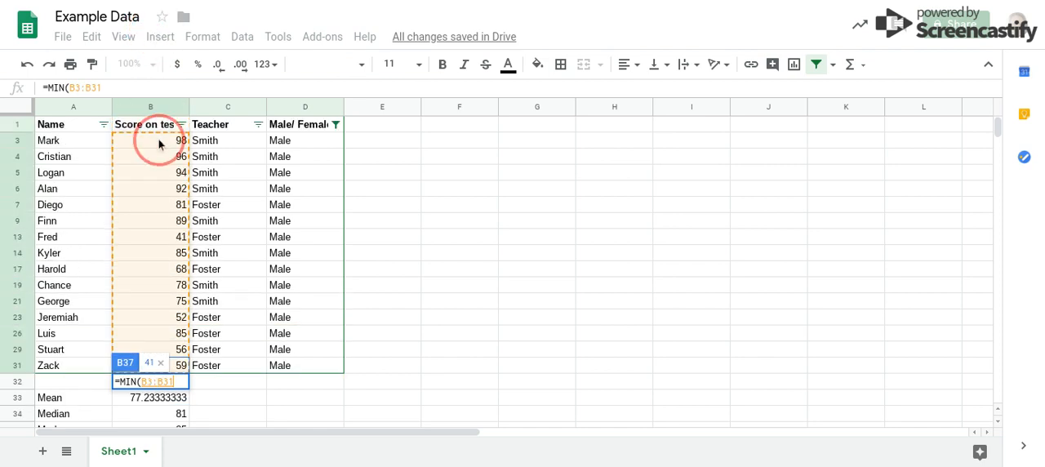
key("Return")
scroll(158, 140, "down", 2)
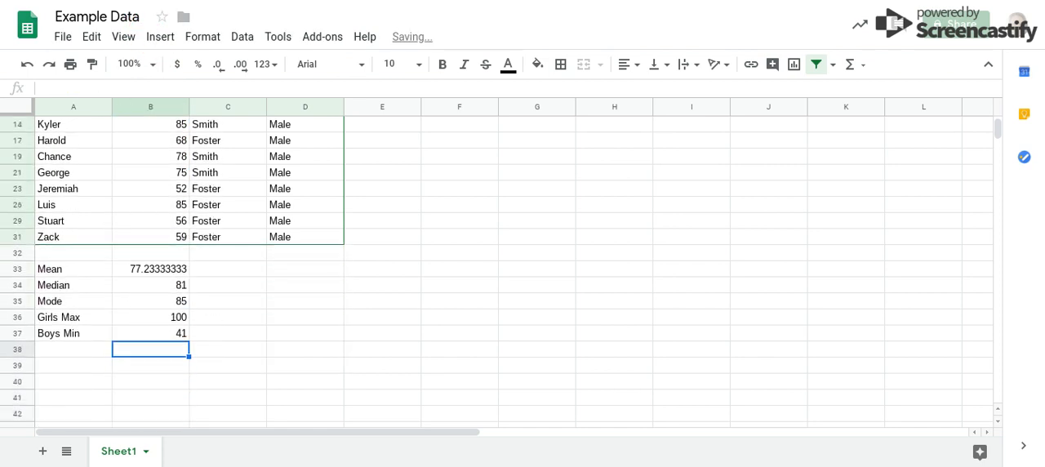
- Enter the label "# data" in cell A38 below the boys' minimum
left_click(59, 350)
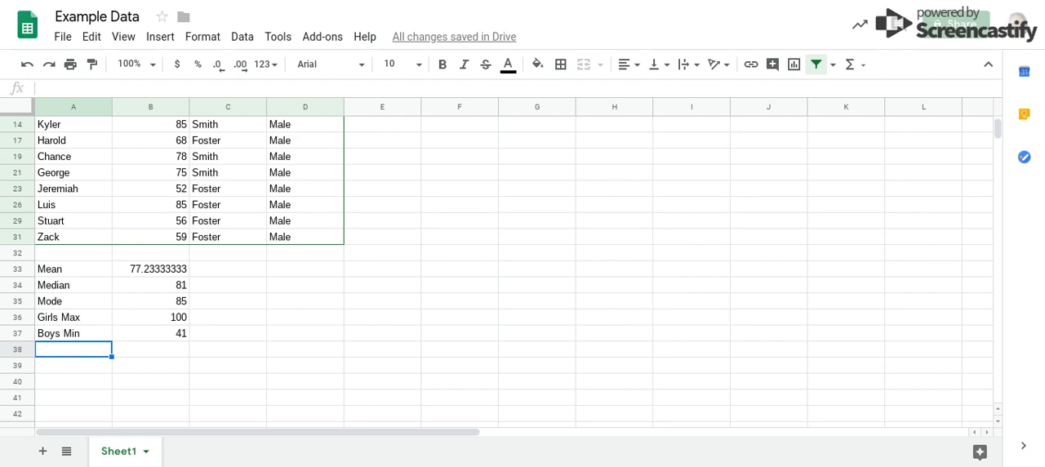
type("# data")
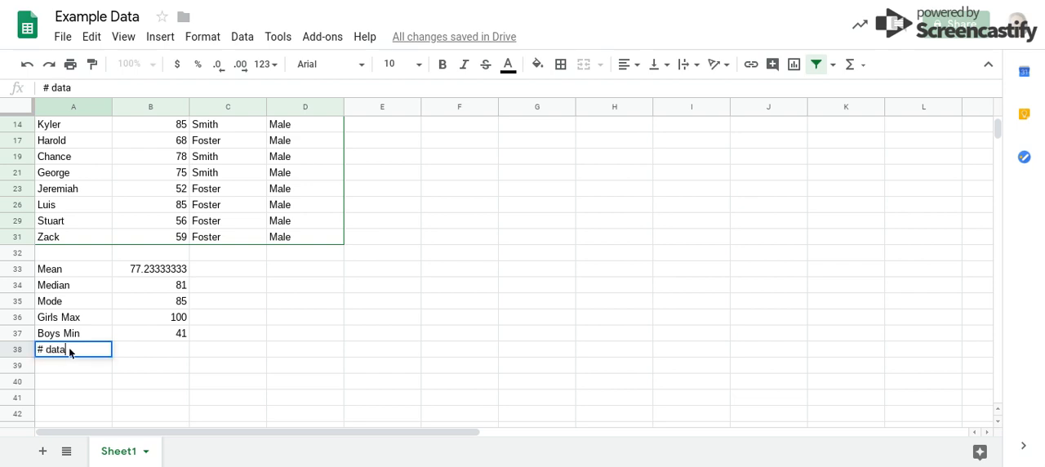
key("Tab")
type("=count")
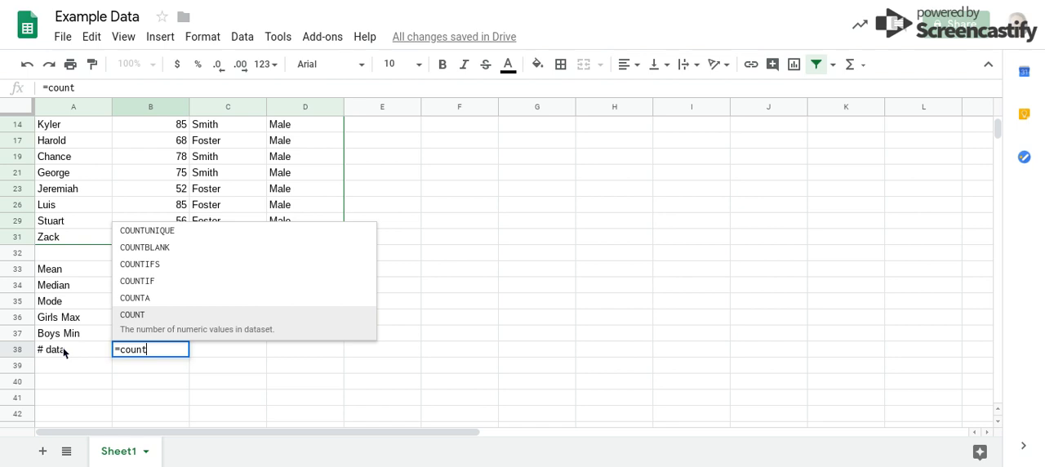
key("Tab")
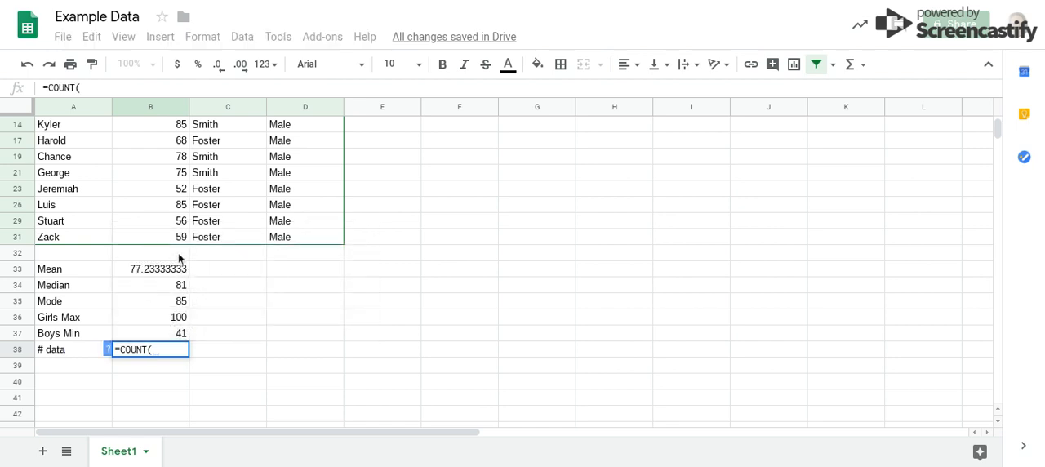
scroll(343, 295, "up", 3)
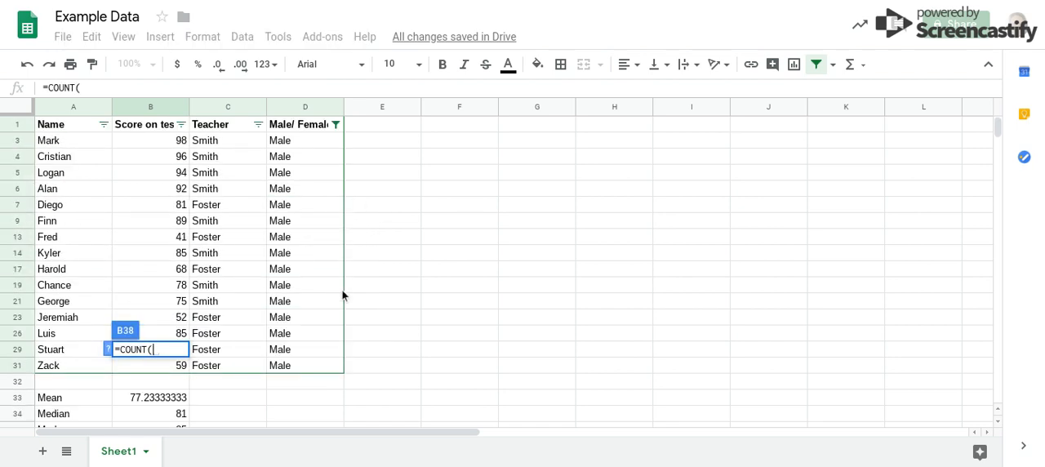
left_click(336, 125)
key("Escape")
left_click(372, 208)
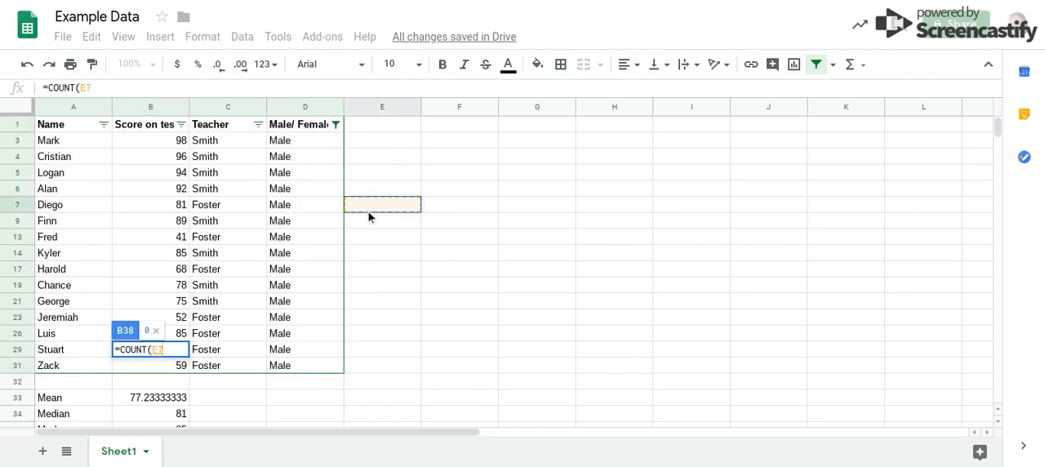
key("BackSpace")
key("BackSpace")
key("BackSpace")
key("BackSpace")
key("BackSpace")
key("BackSpace")
key("BackSpace")
key("BackSpace")
key("BackSpace")
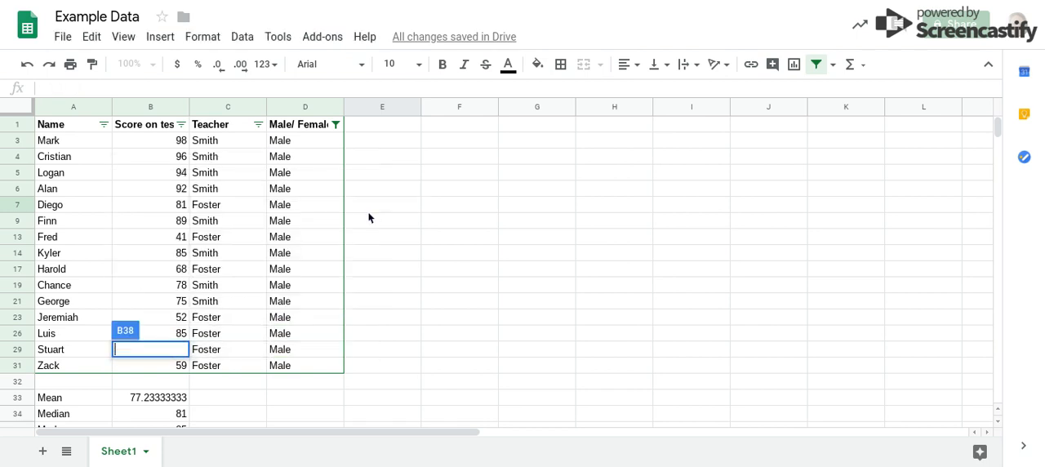
key("Return")
- Include the Female value in the Male/Female column filter again so that both Male and Female rows are shown
scroll(344, 331, "up", 3)
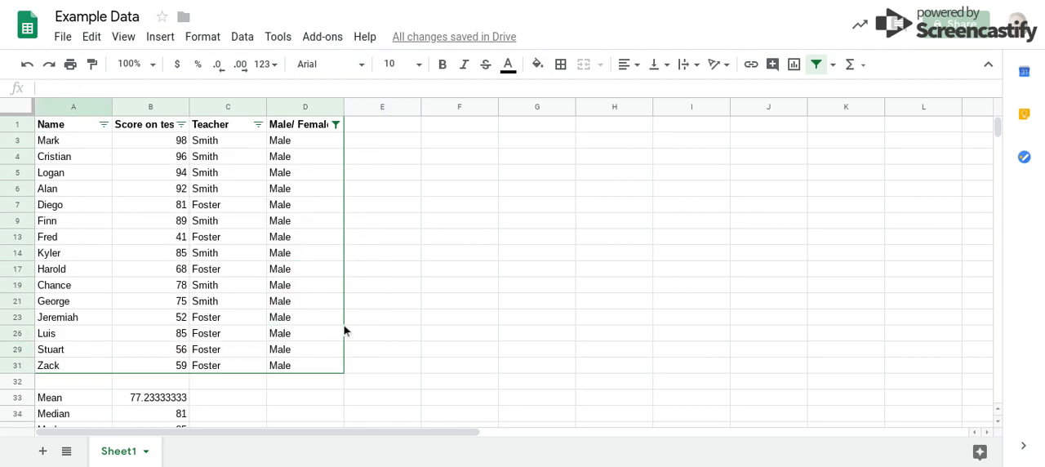
left_click(336, 124)
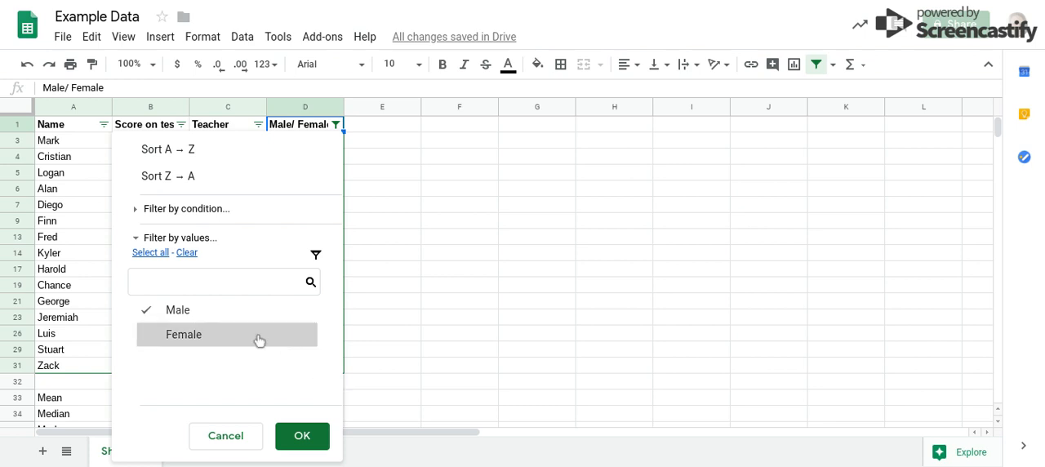
left_click(217, 342)
left_click(293, 436)
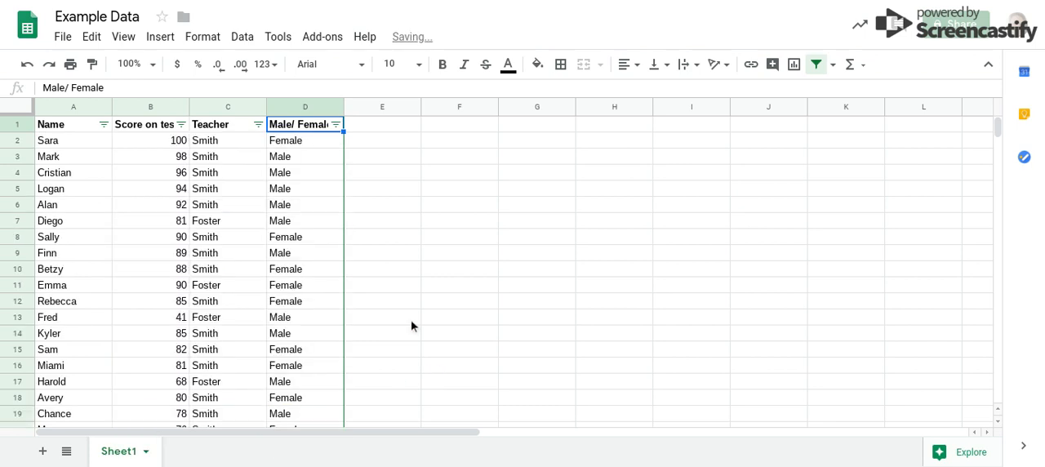
- Count the test scores in B2:B31 with the COUNT function in cell B38
scroll(414, 324, "down", 8)
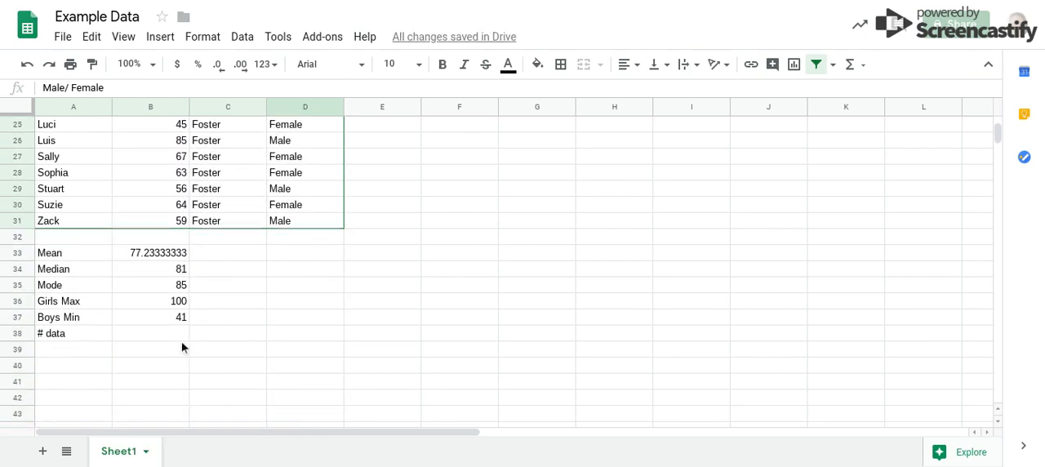
left_click(182, 343)
type("=count")
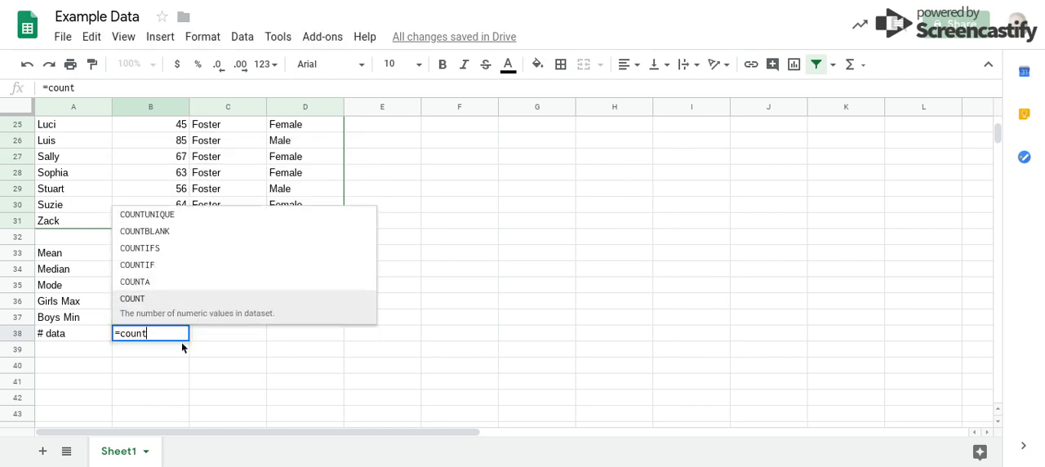
key("Tab")
left_click_drag(131, 222, 152, 129)
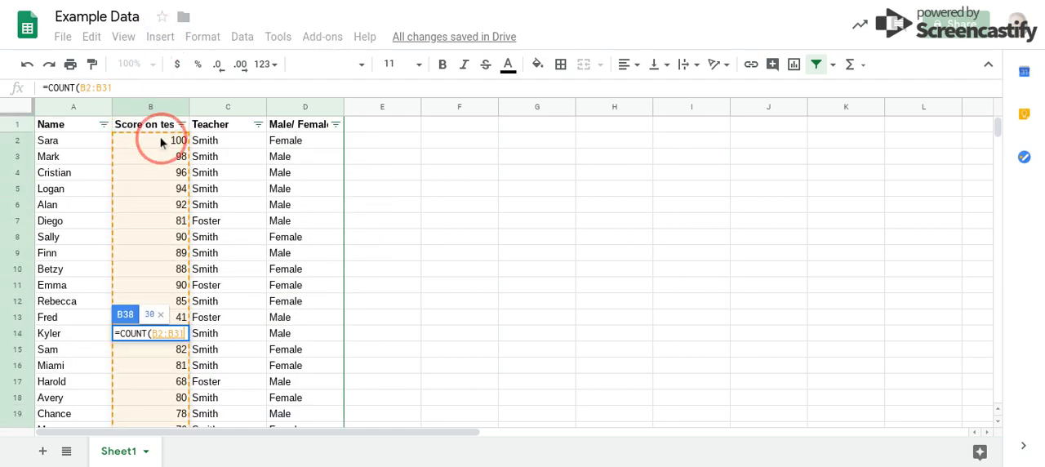
key("Return")
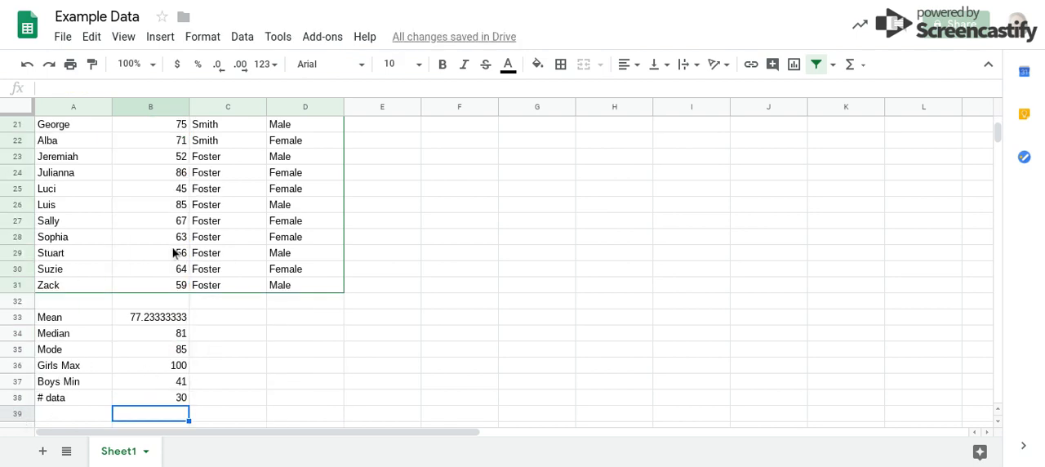
scroll(175, 253, "down", 2)
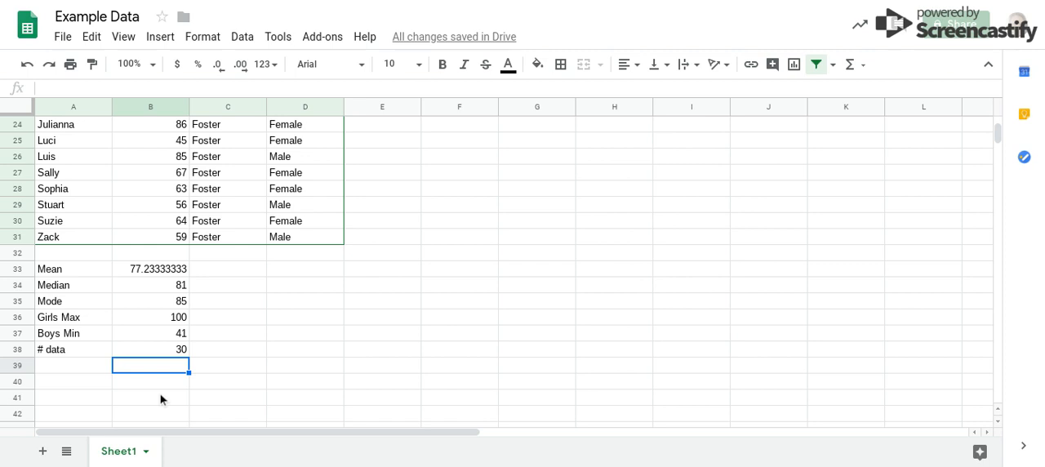
left_click(63, 368)
double_click(135, 384)
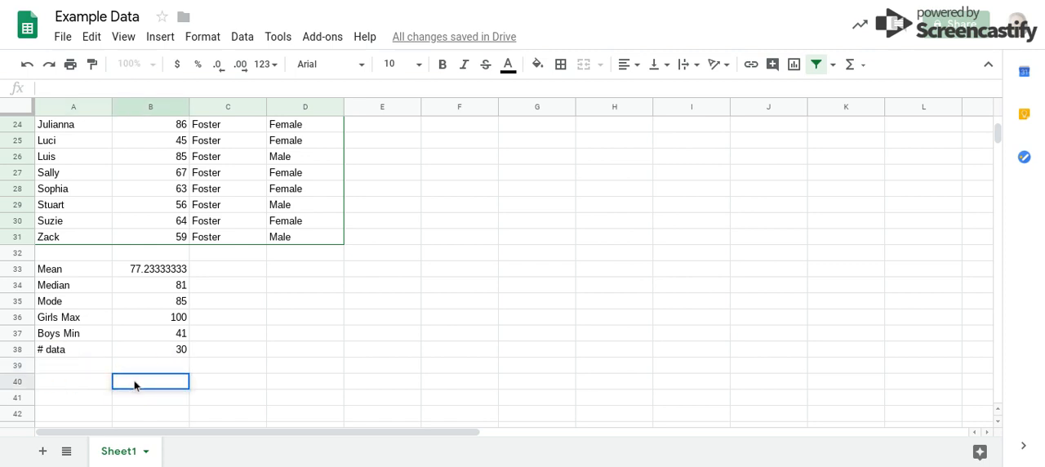
type("=")
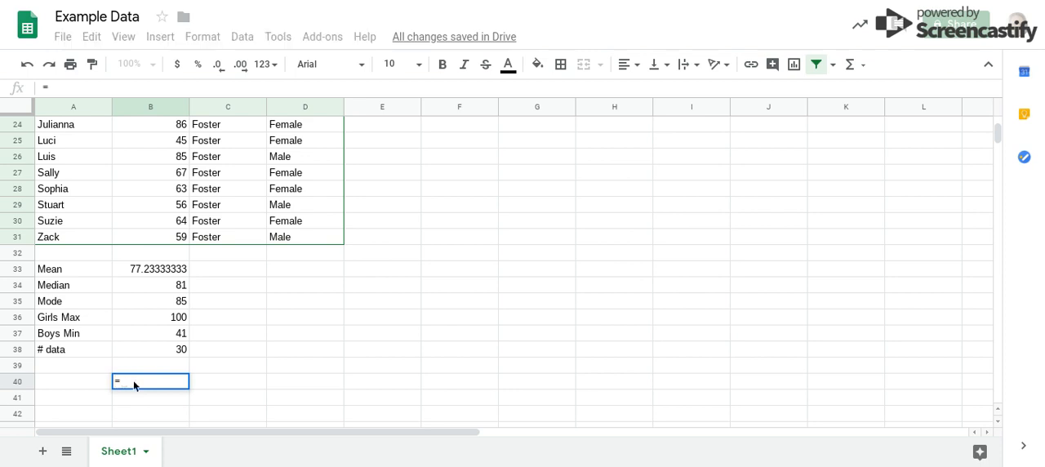
key("BackSpace")
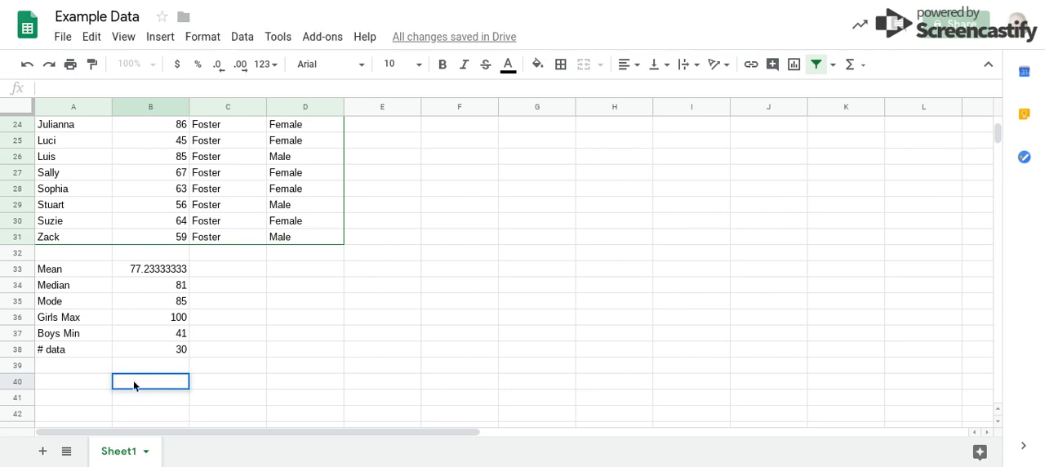